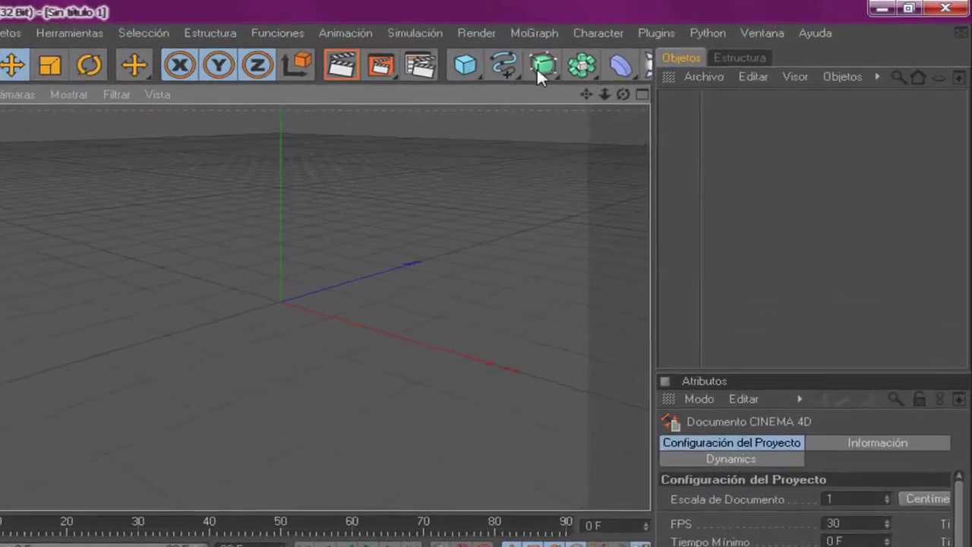
Step: Open the MoGraph menu to show its object choices over the empty scene
left_click(588, 26)
Step: Add a MoText object aligned to Centro with depth 40, and select its text for replacement
left_click(532, 290)
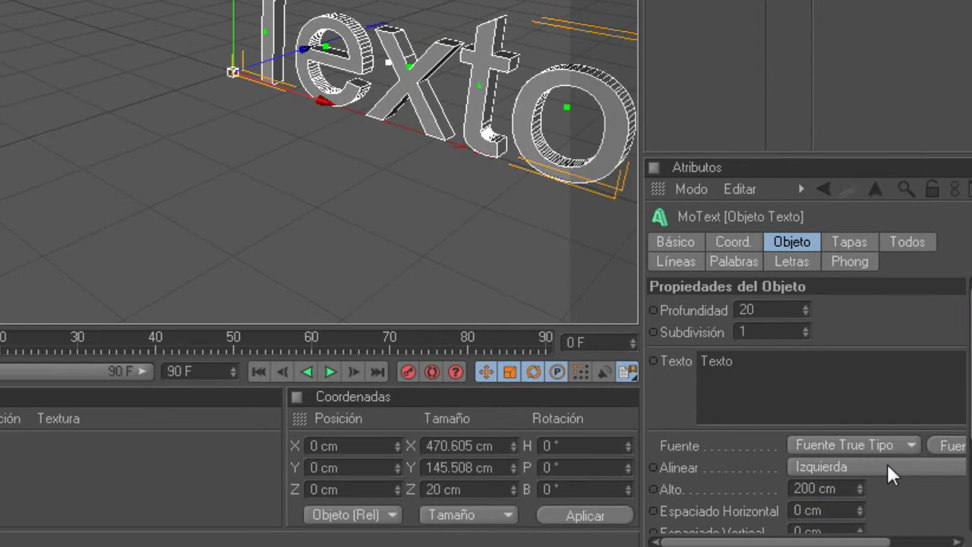
left_click(882, 463)
left_click(757, 510)
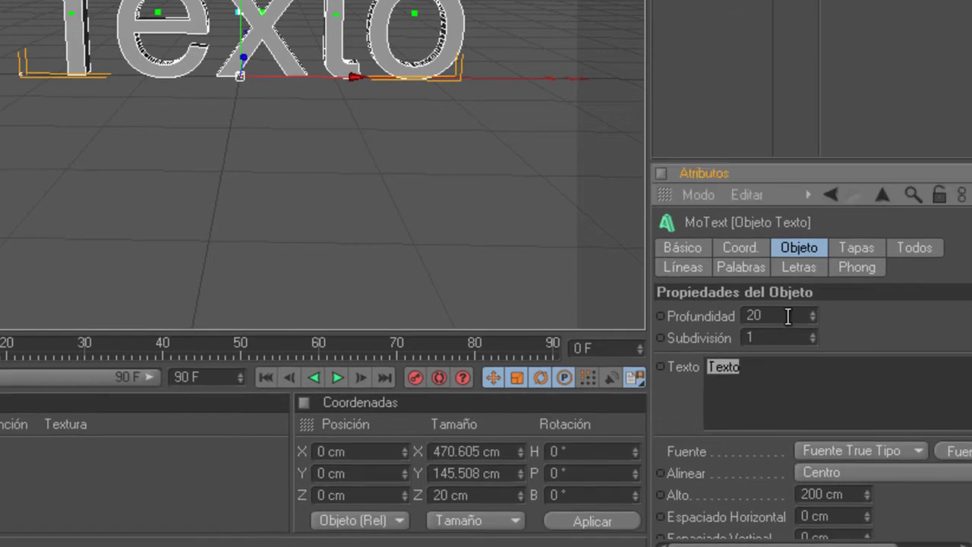
left_click_drag(786, 315, 725, 314)
type("40")
key("Return")
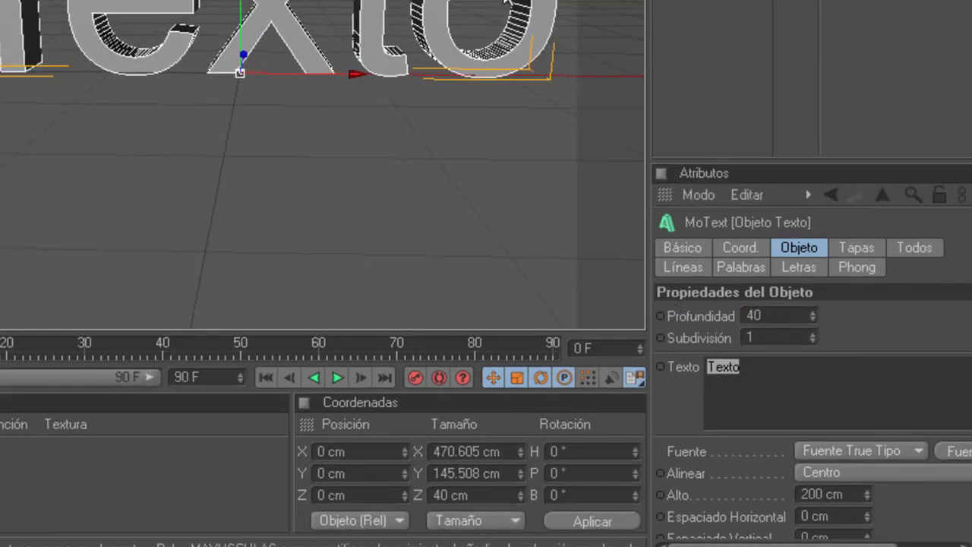
left_click_drag(859, 386, 618, 369)
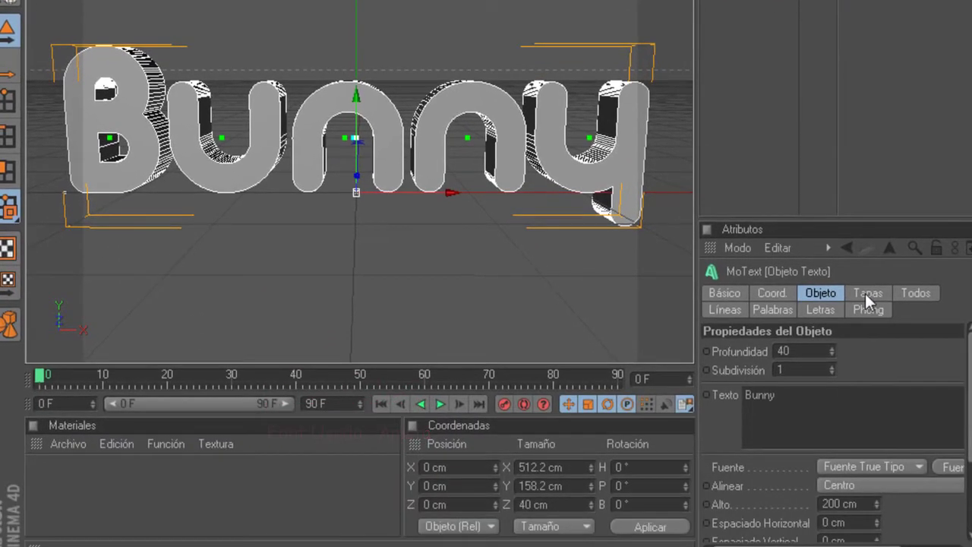
Step: Set both the start and end caps to Tapa con Canto on the Tapas tab
left_click(871, 452)
left_click(850, 351)
left_click(856, 430)
left_click(885, 406)
left_click(862, 479)
Step: Give both bevels 7 steps and a 15 cm radius, then deselect the text
double_click(863, 369)
type("7")
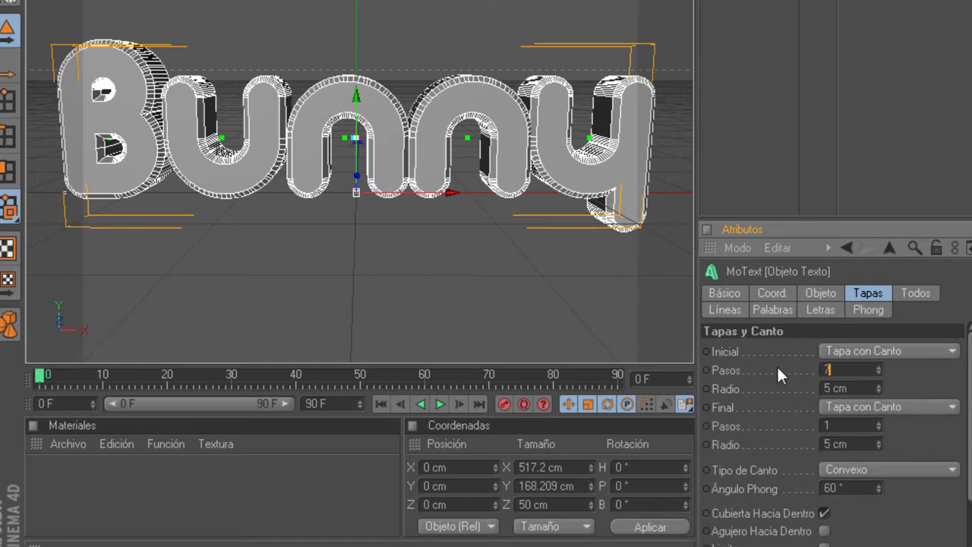
key("Tab")
type("15")
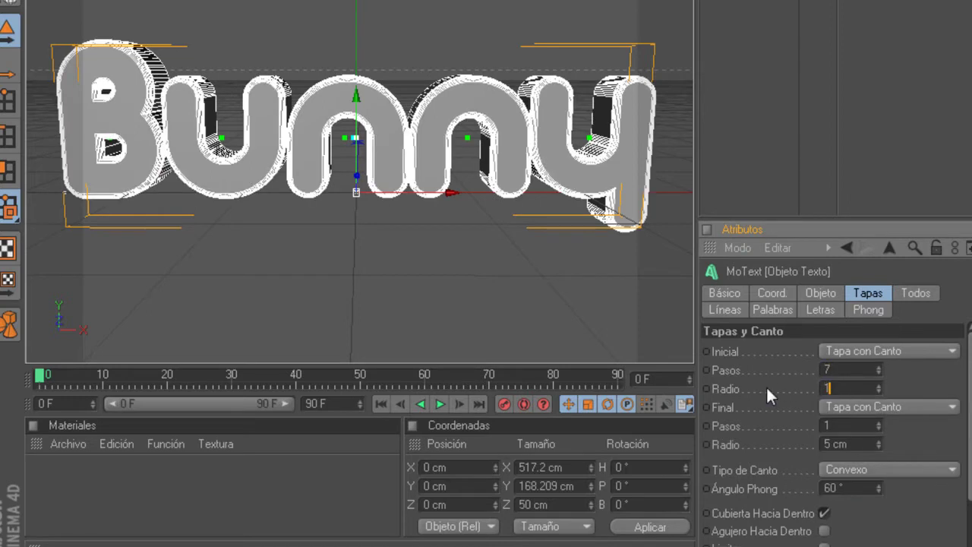
key("Tab")
type("7")
key("Tab")
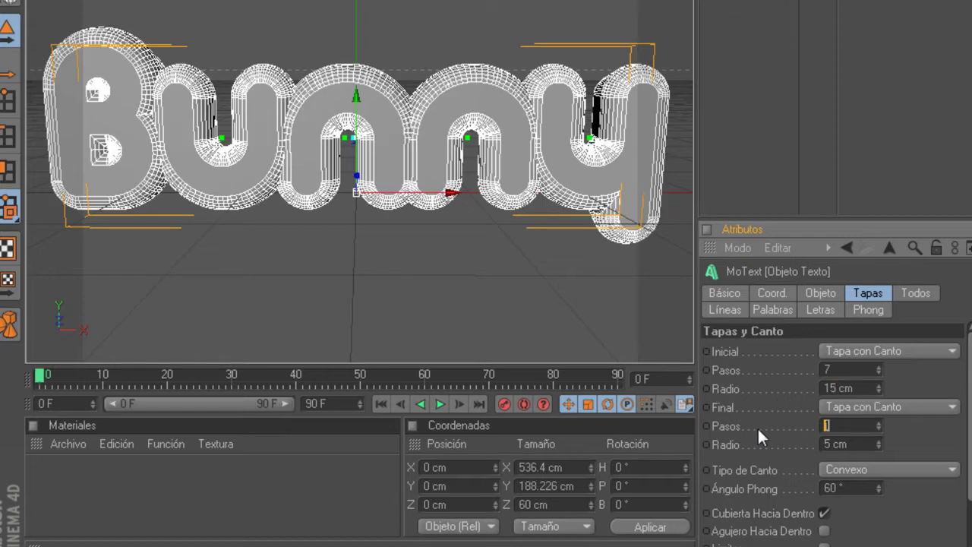
type("15")
left_click(477, 65)
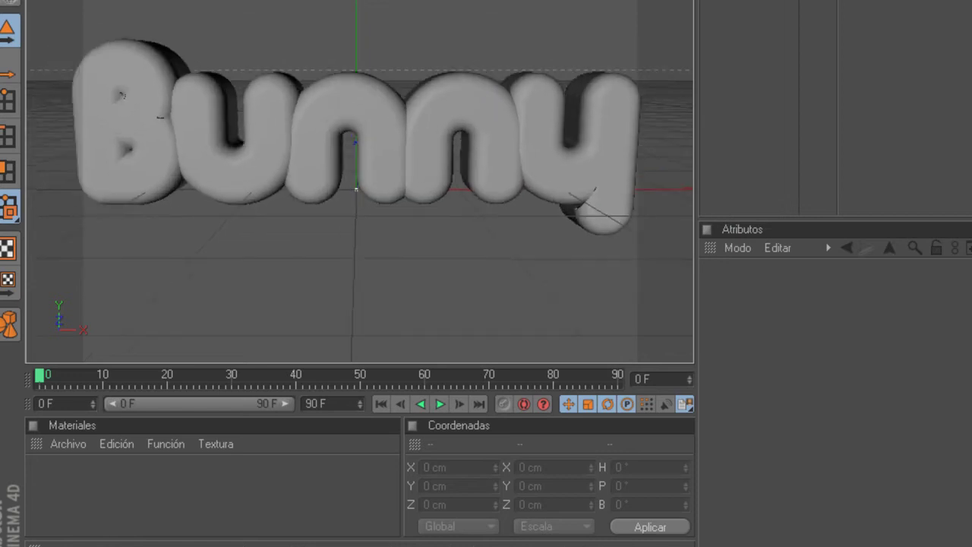
Step: Create two new materials, Mat and Mat.1, in the Material Manager
left_click(395, 136)
left_click(359, 247)
left_click(62, 443)
left_click(84, 210)
left_click(63, 475)
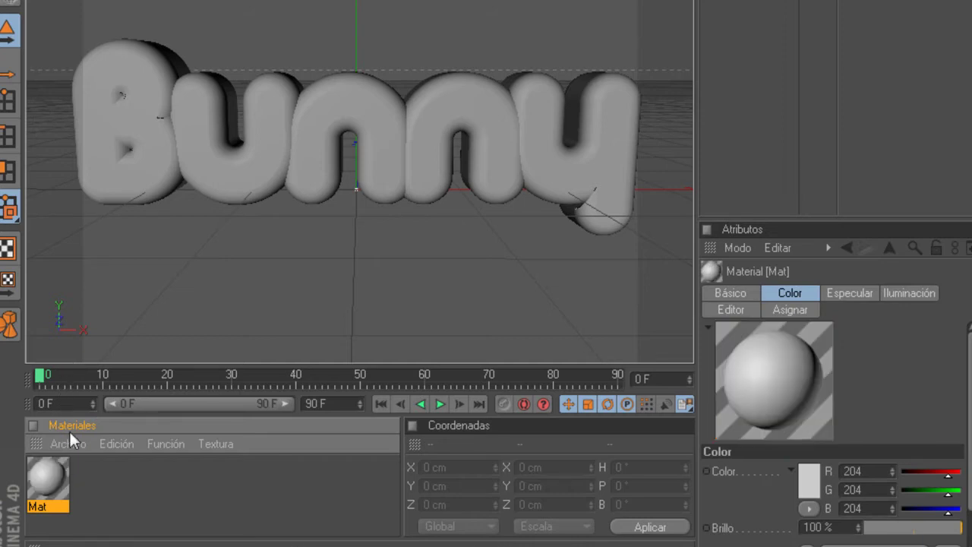
left_click(64, 443)
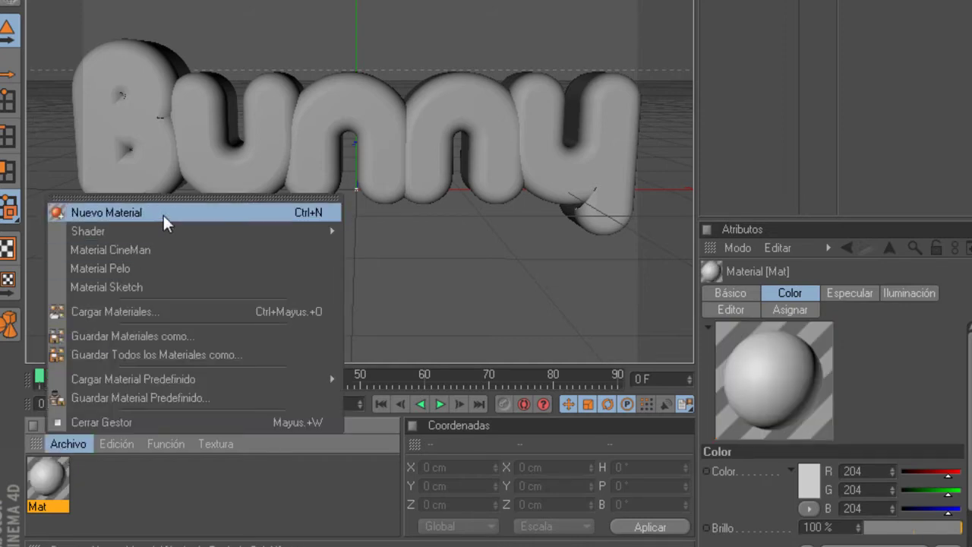
left_click(84, 211)
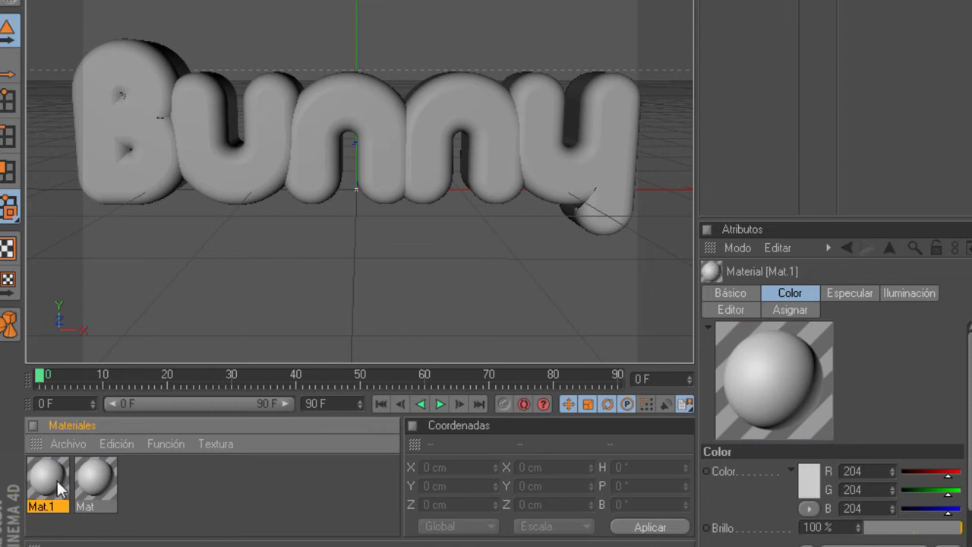
Step: Make Mat.1 pink (255, 0, 119) with reflection enabled at about 61%
double_click(48, 487)
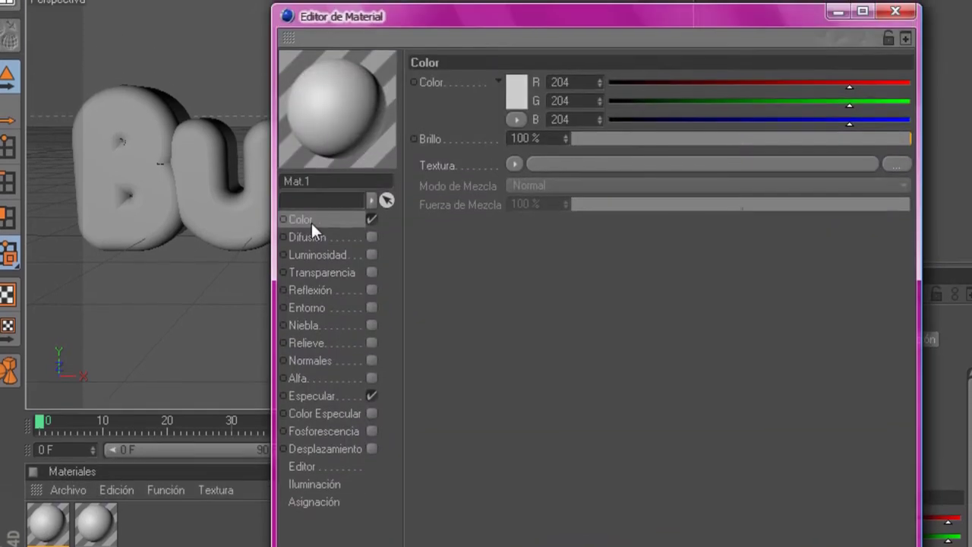
left_click(513, 88)
left_click(647, 53)
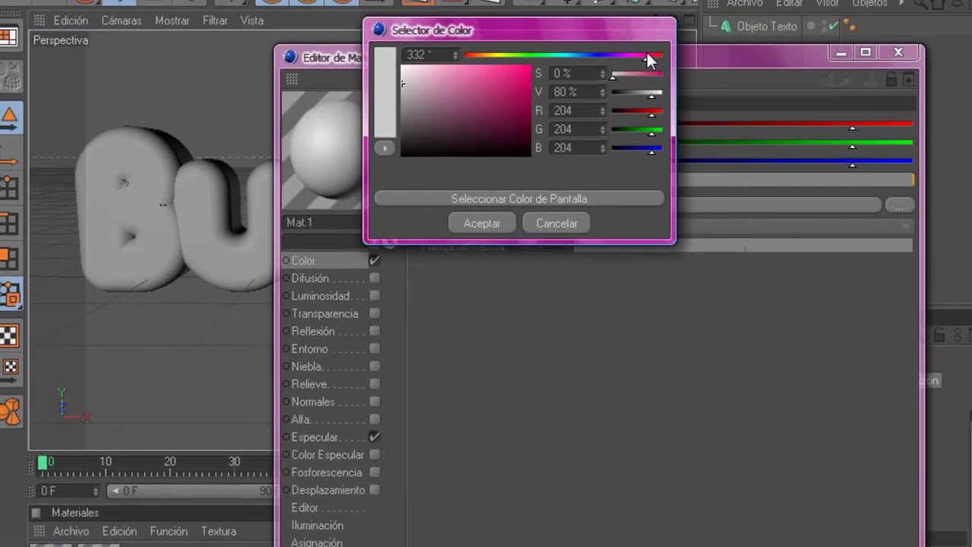
left_click(530, 66)
left_click(456, 220)
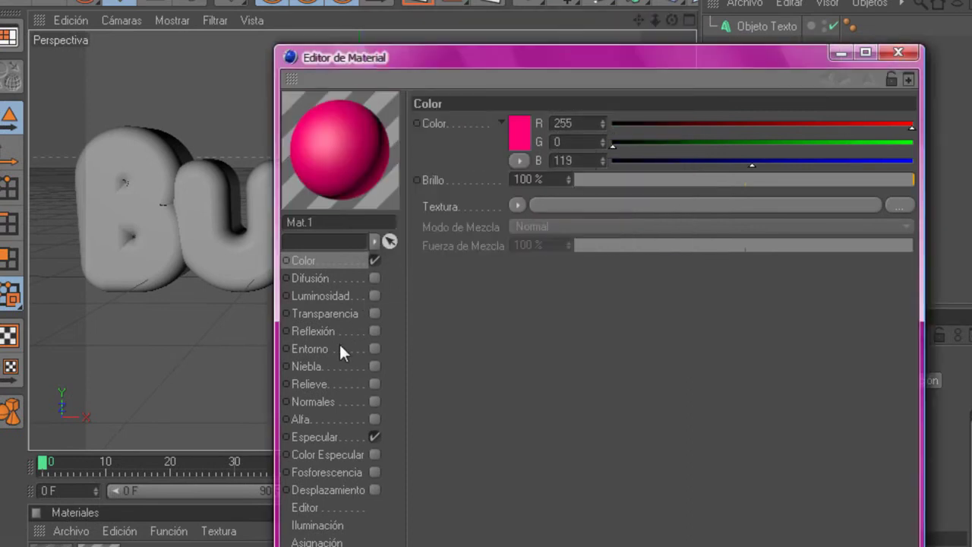
left_click(374, 331)
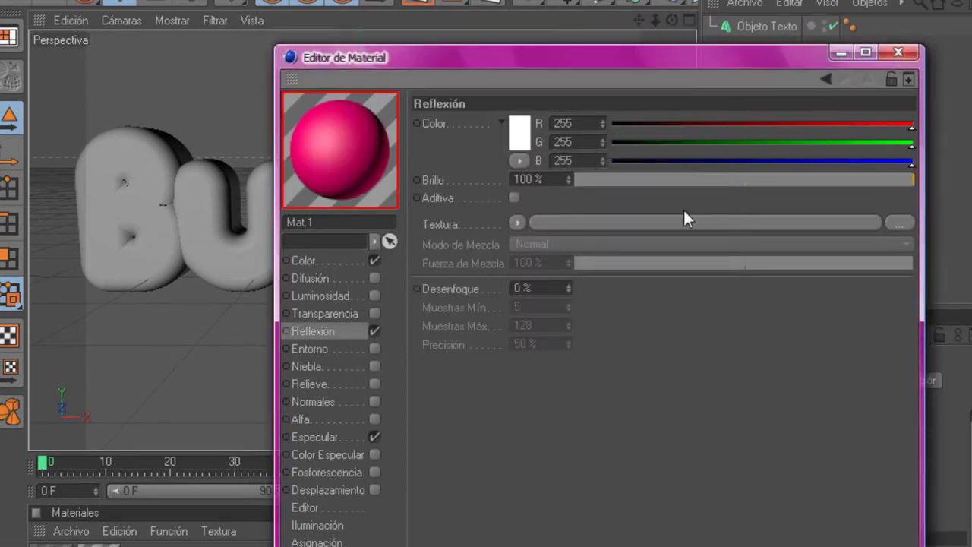
left_click(754, 179)
left_click(774, 180)
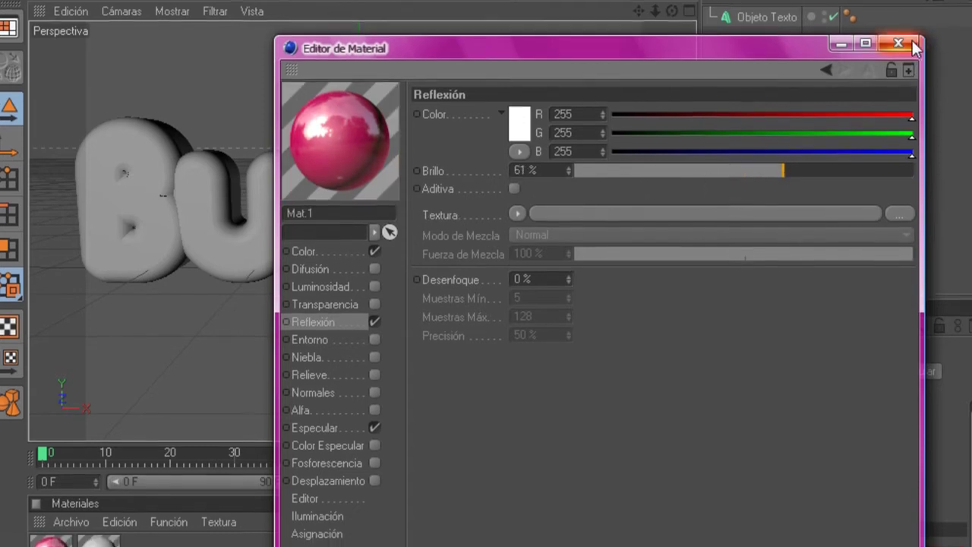
left_click(898, 51)
double_click(99, 510)
Step: Set Mat's colour to light orange (255, 206, 128)
left_click(321, 216)
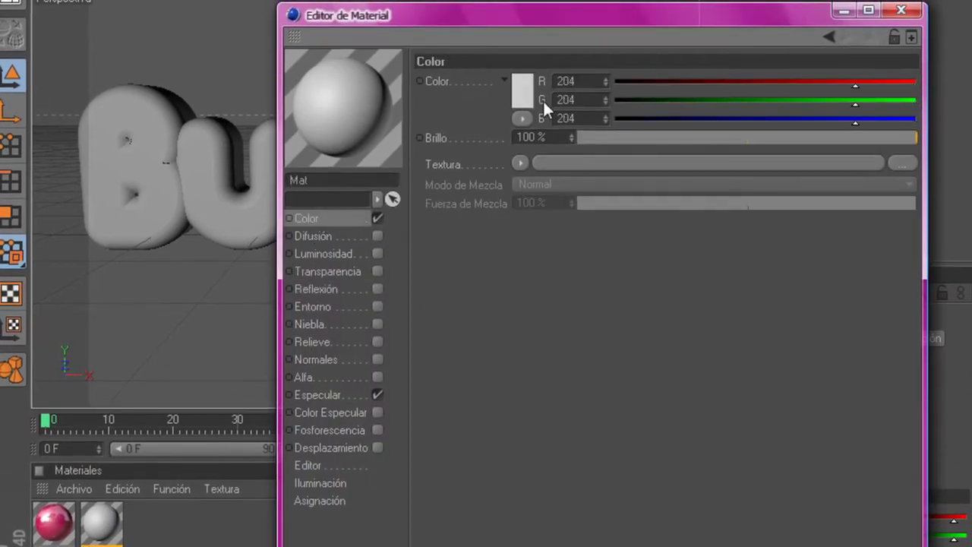
left_click(521, 88)
left_click_drag(493, 15, 467, 25)
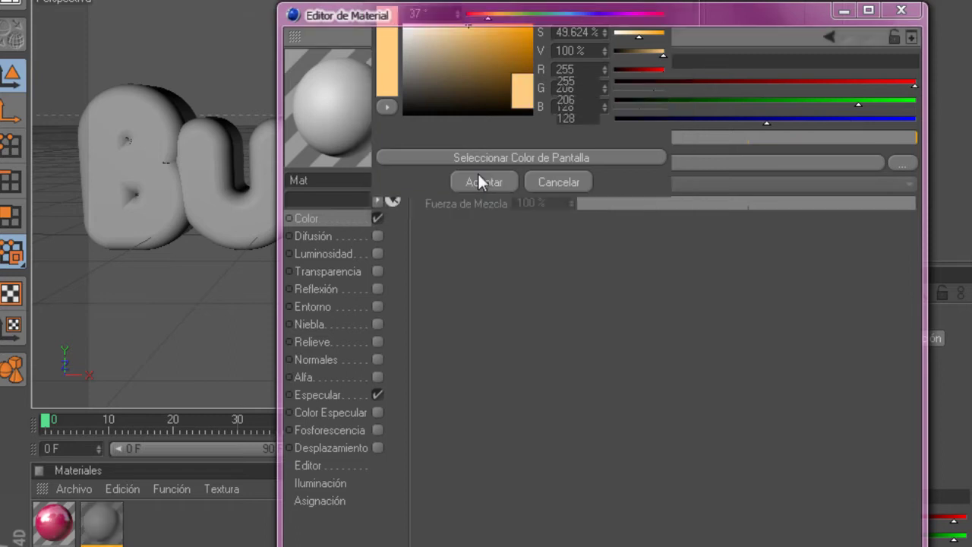
left_click(482, 179)
left_click(911, 16)
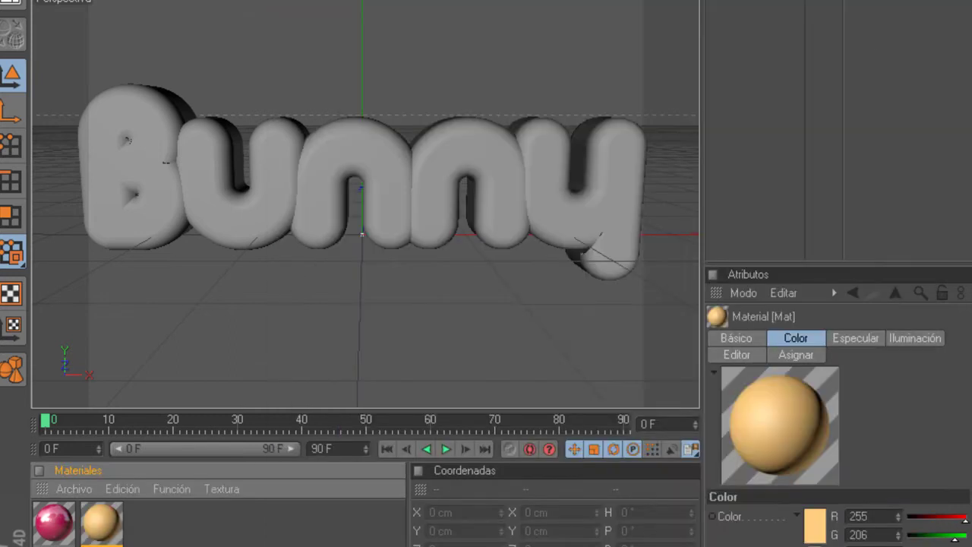
Step: Apply pink Mat.1 and orange Mat to the Bunny text and reorder their tags
left_click_drag(333, 224, 332, 176)
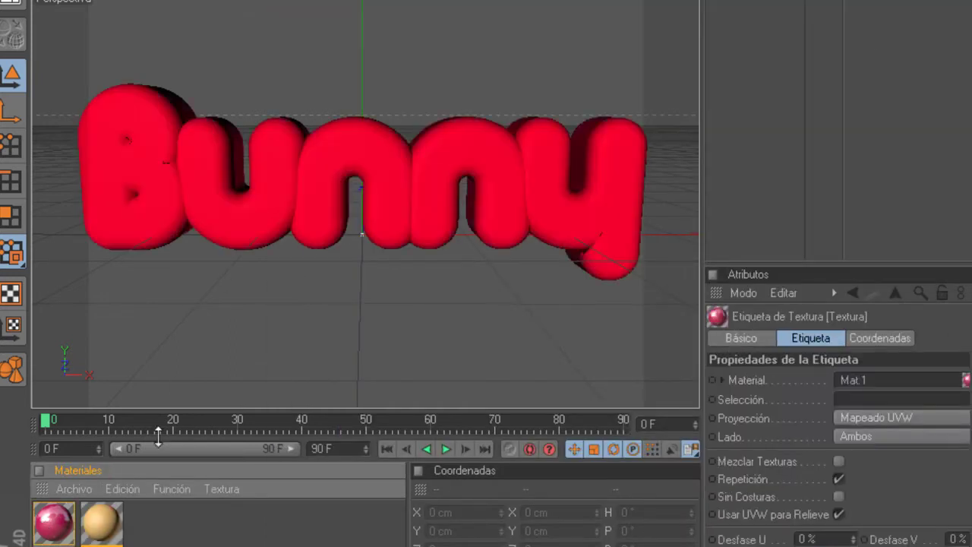
left_click_drag(506, 138, 492, 167)
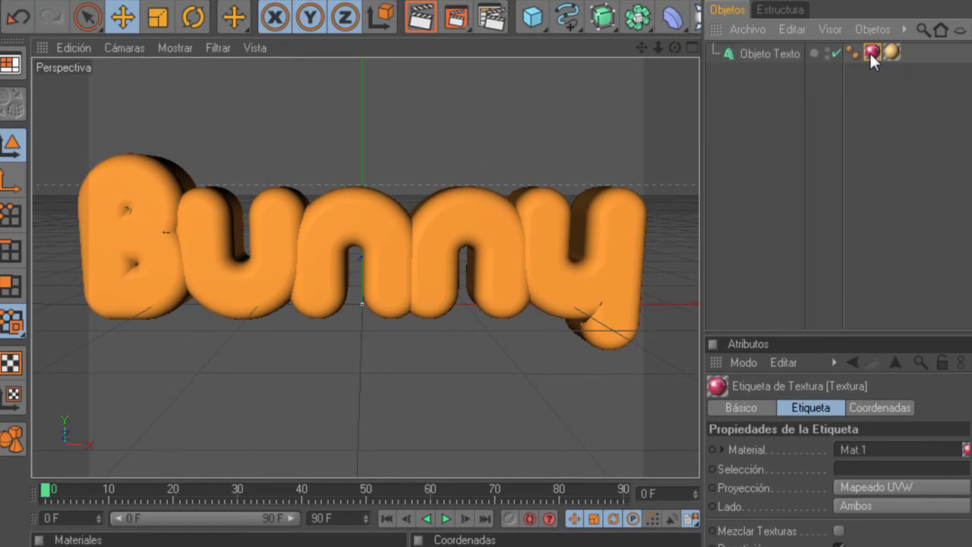
left_click_drag(869, 51, 900, 46)
Step: Restrict the orange Mat tag to selection C1 so the front faces show orange
left_click(898, 73)
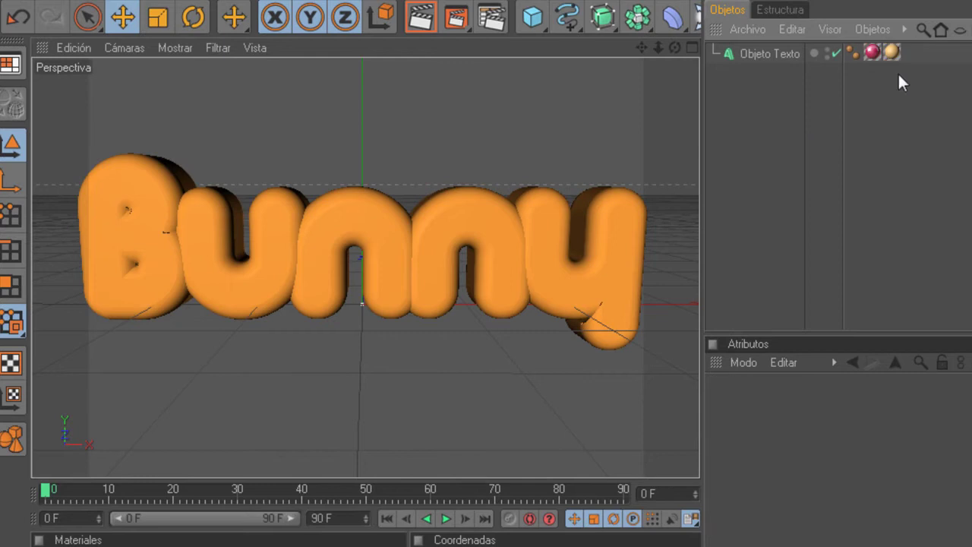
left_click(894, 57)
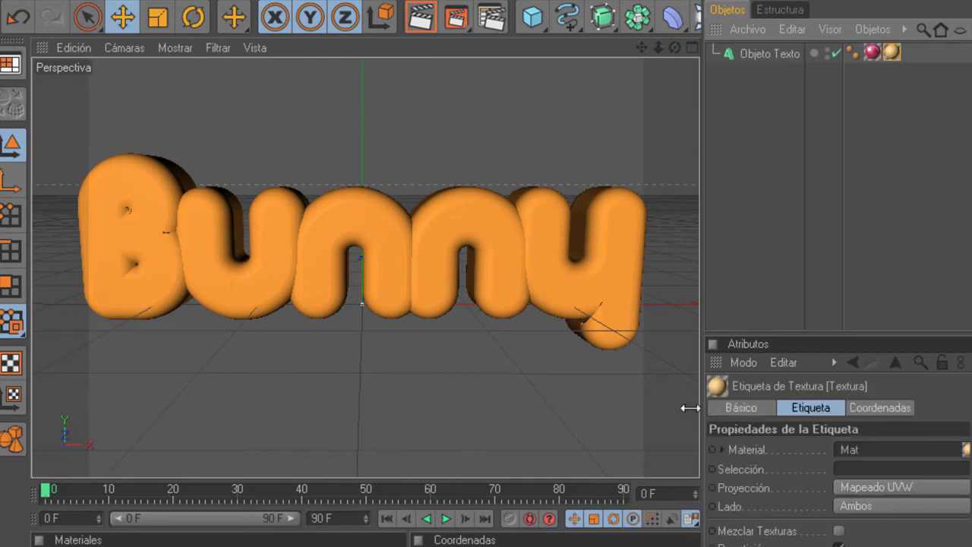
left_click_drag(689, 408, 624, 408)
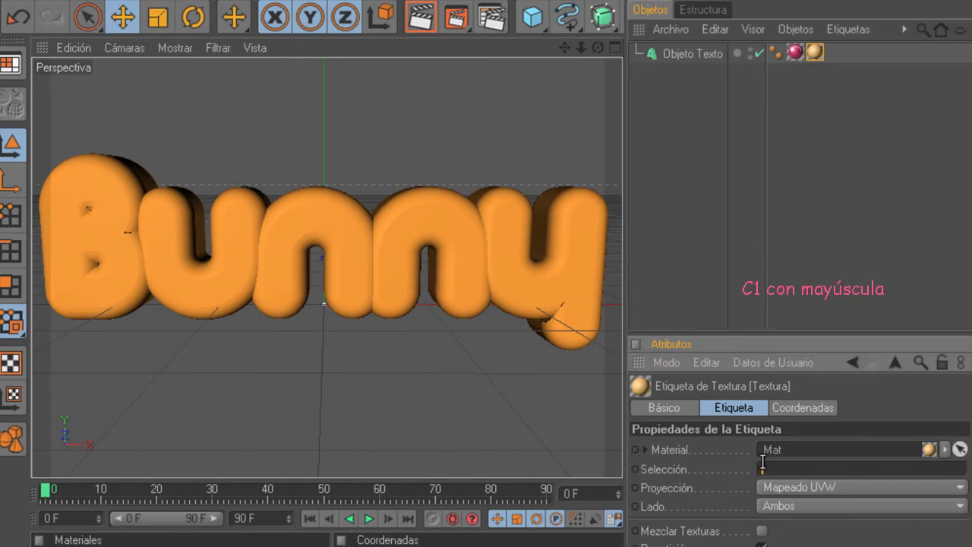
type("C1")
key("Return")
left_click(820, 249)
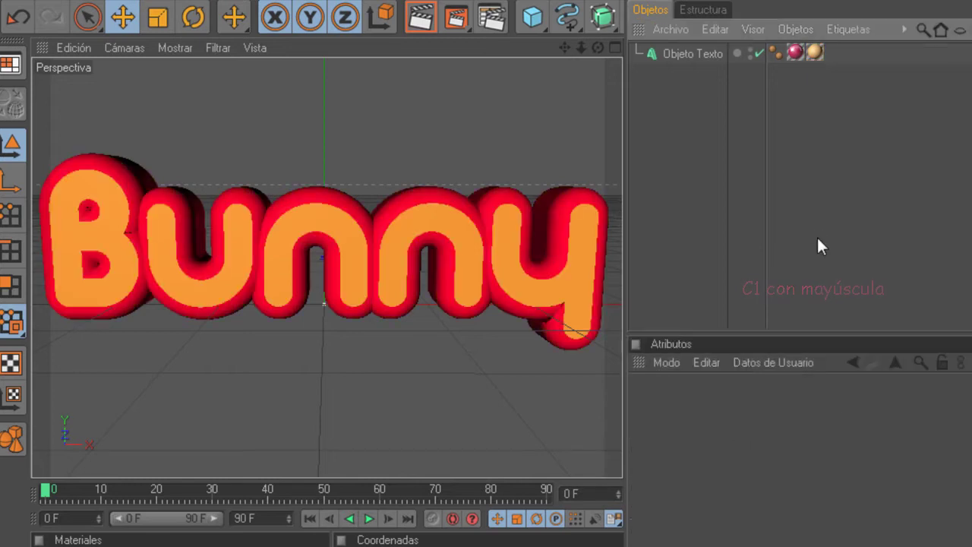
left_click(814, 53)
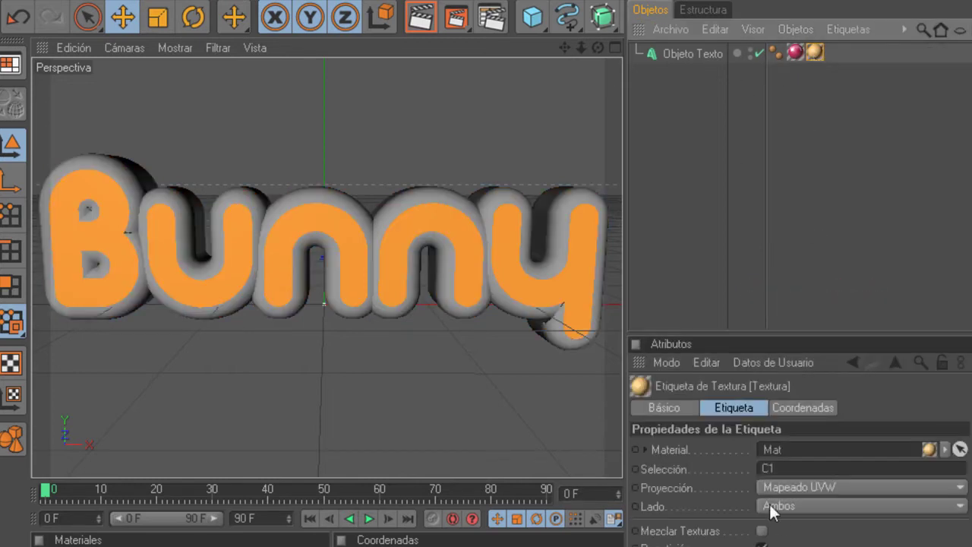
left_click(728, 469)
left_click(694, 146)
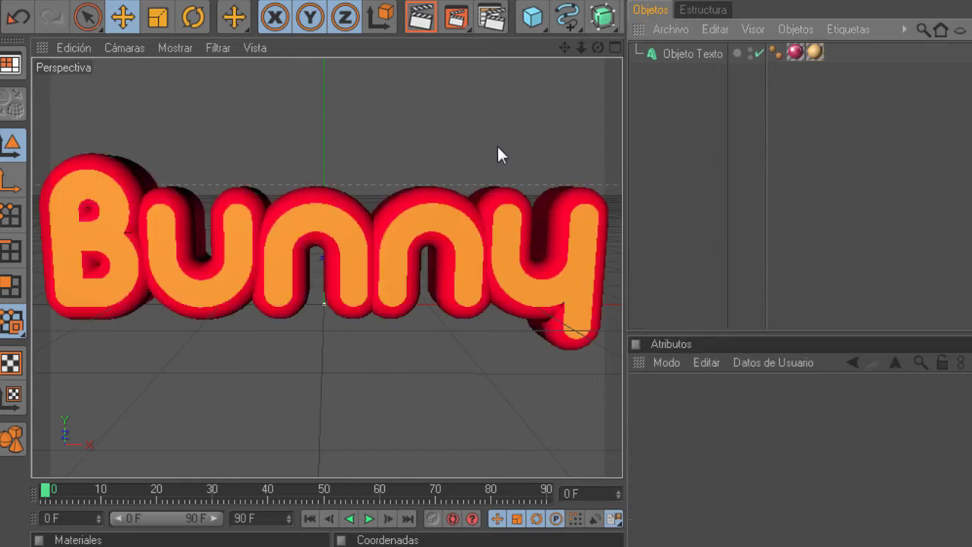
Step: Widen the 3D view, zoom, and orbit to look down on the text
scroll(497, 142, "down", 2)
left_click_drag(624, 143, 804, 145)
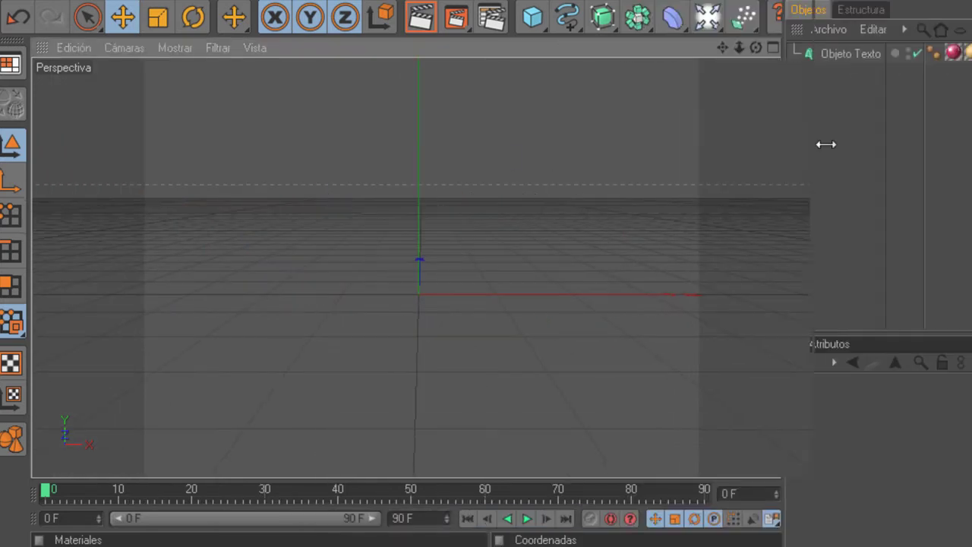
scroll(703, 205, "up", 1)
scroll(723, 135, "up", 2)
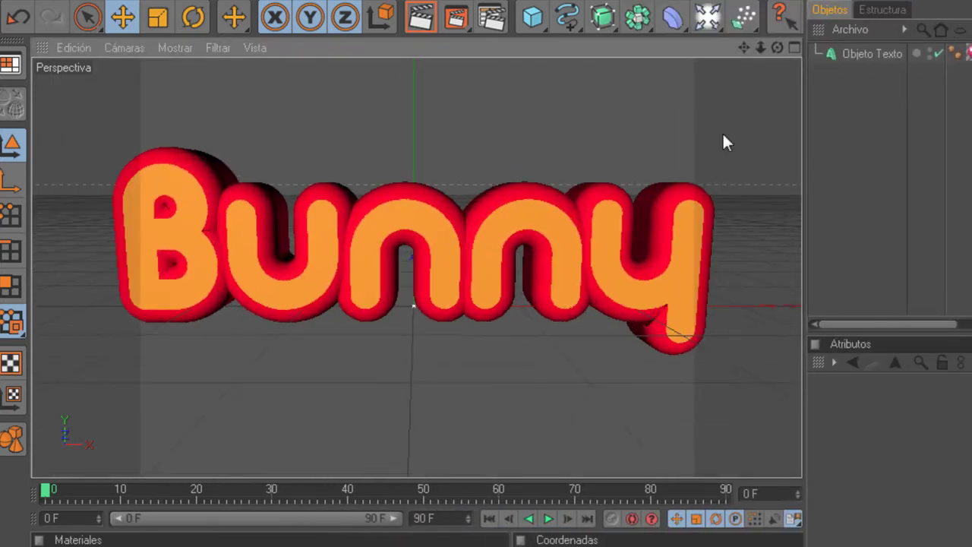
left_click_drag(775, 53, 741, 91)
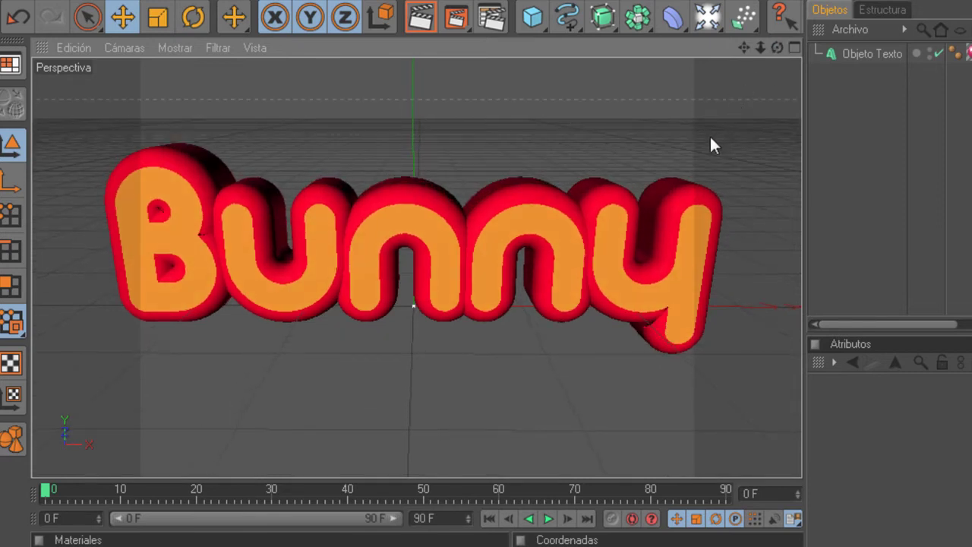
Step: Create Mat.2 with Color and Especular off and Luminosidad on
left_click(71, 477)
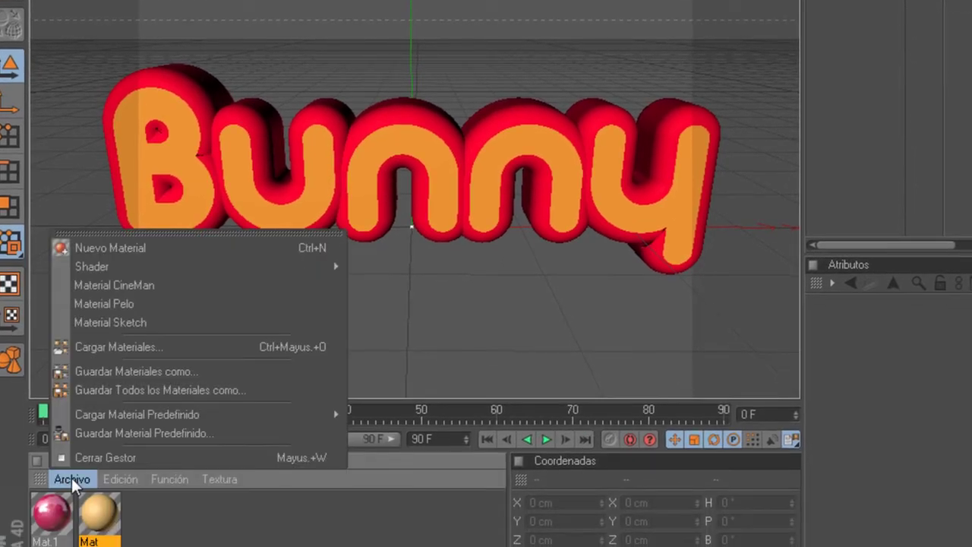
left_click(130, 213)
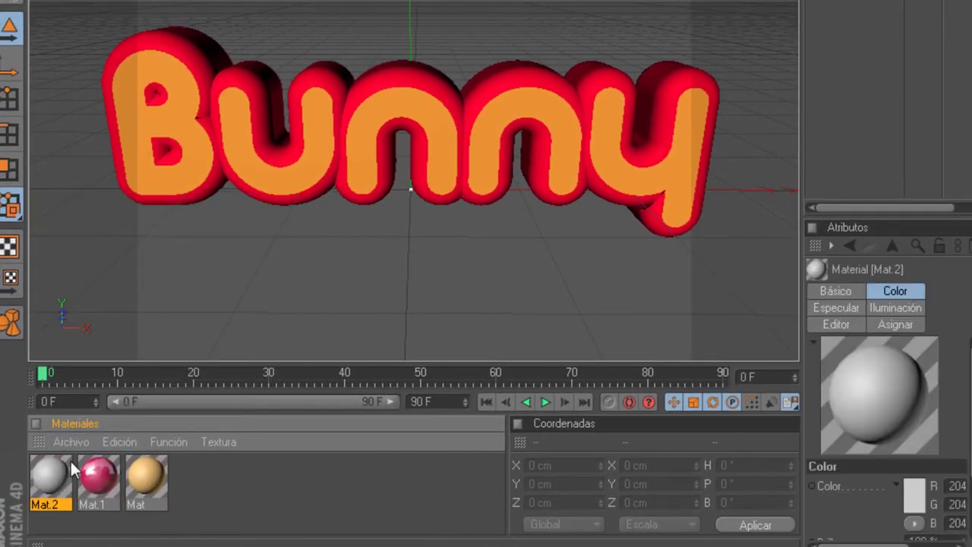
double_click(53, 477)
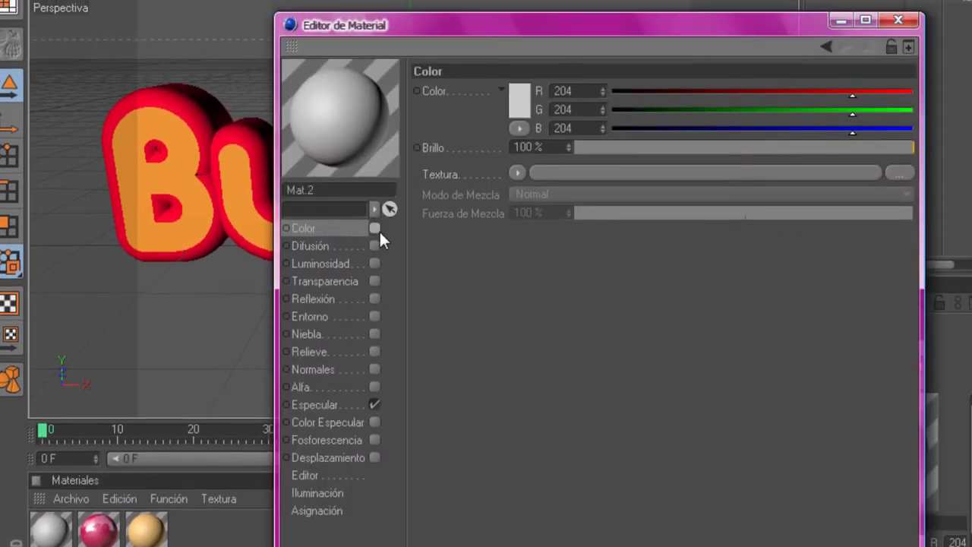
left_click(374, 228)
left_click(375, 404)
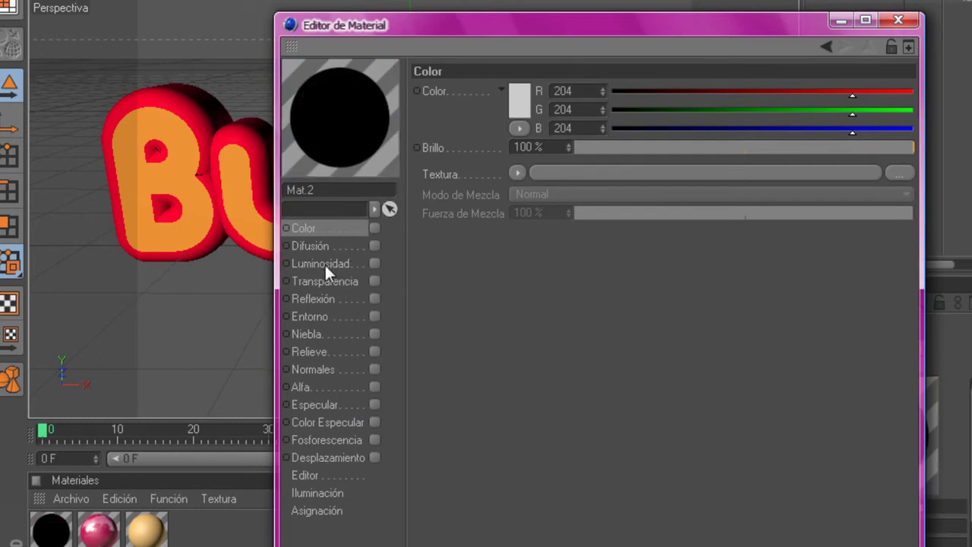
left_click(375, 264)
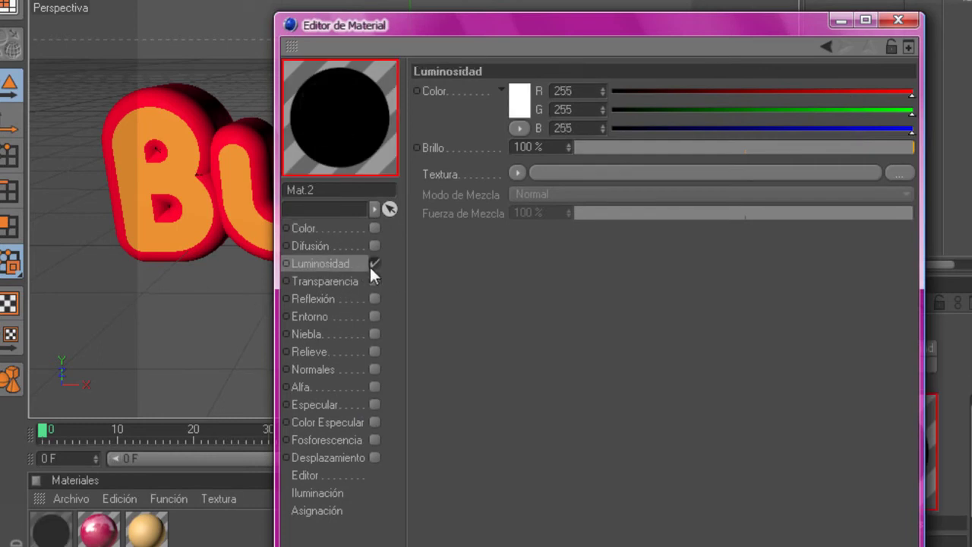
Step: Load the HDRI image as Mat.2's luminance texture, copying it into the document folder
left_click(893, 173)
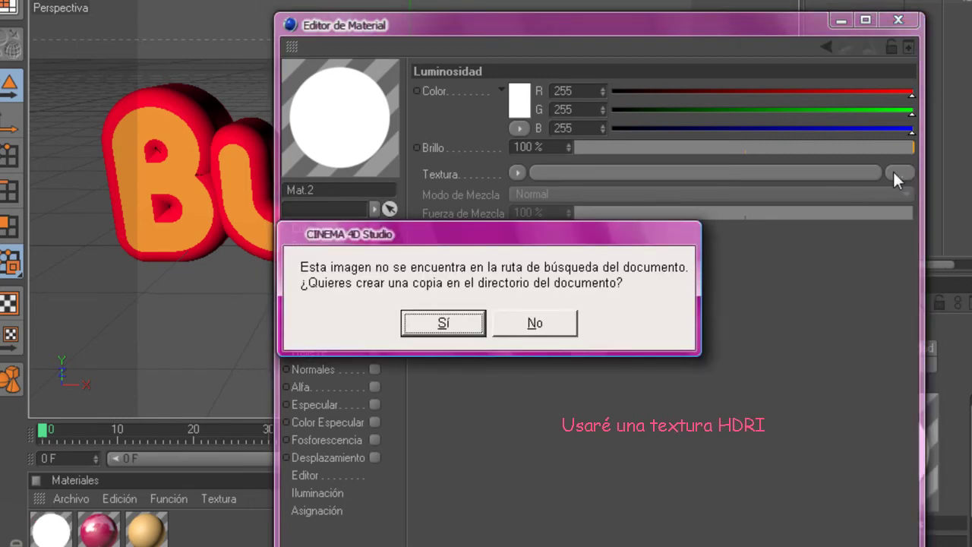
left_click(538, 322)
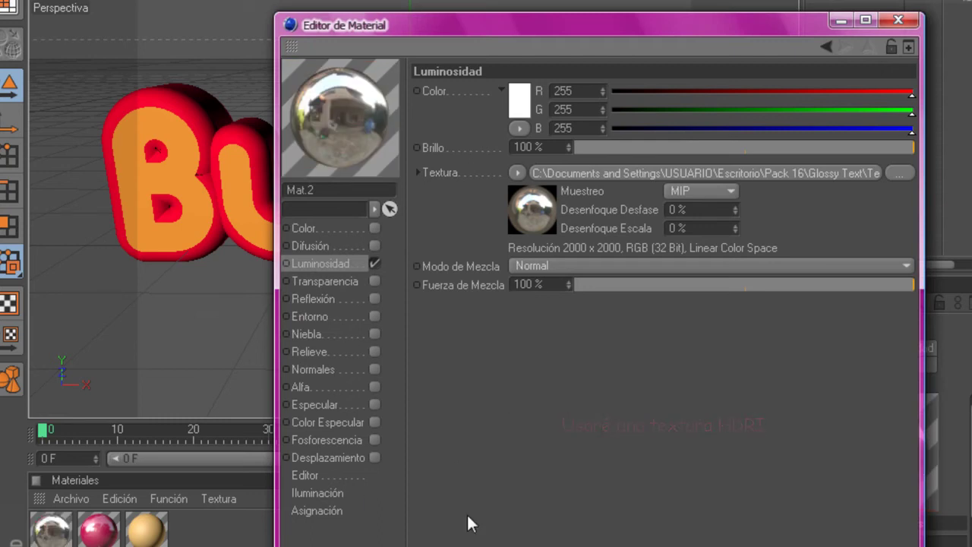
left_click(901, 22)
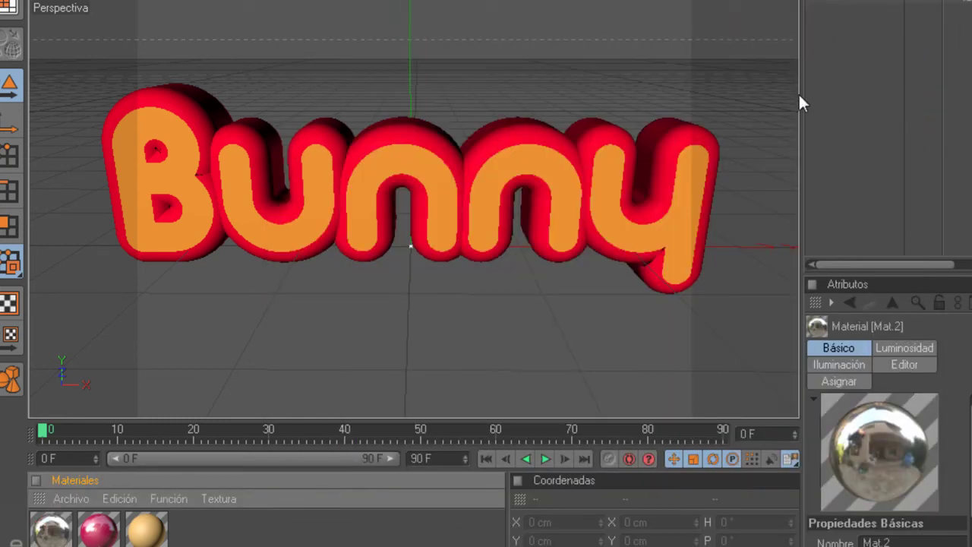
left_click_drag(800, 92, 751, 93)
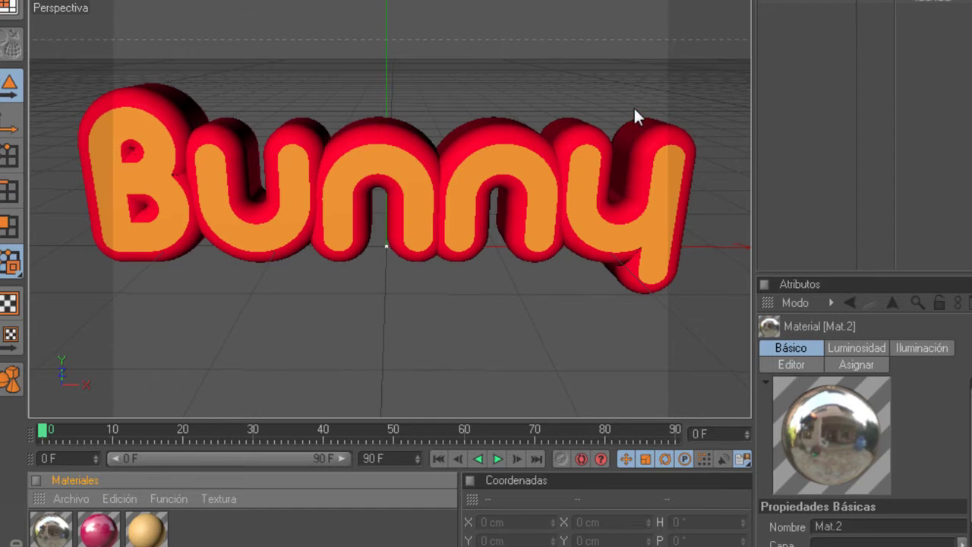
left_click(799, 21)
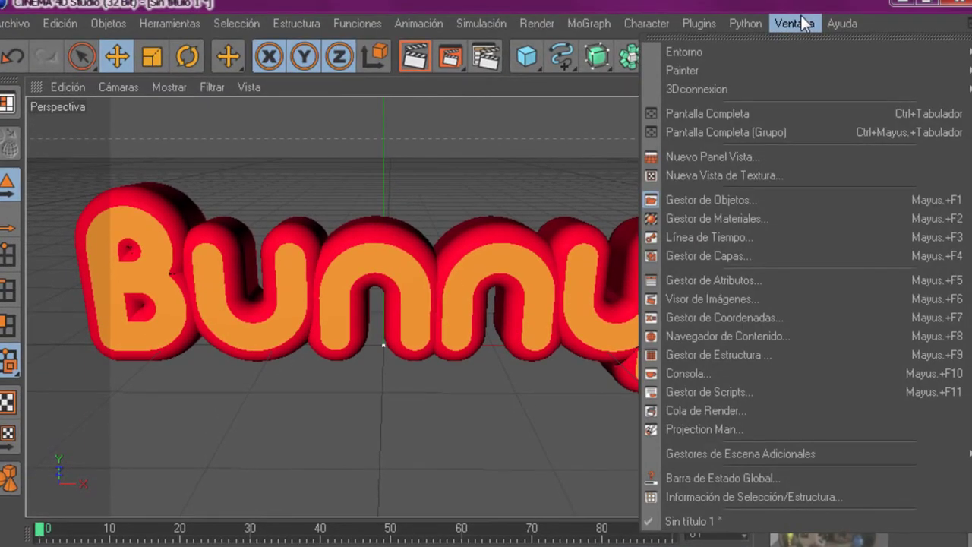
left_click(582, 148)
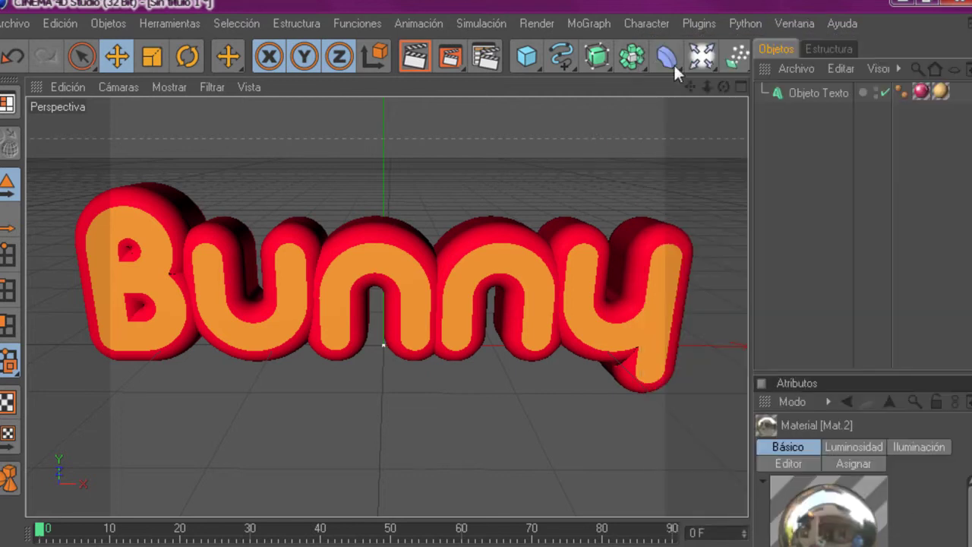
left_click(700, 60)
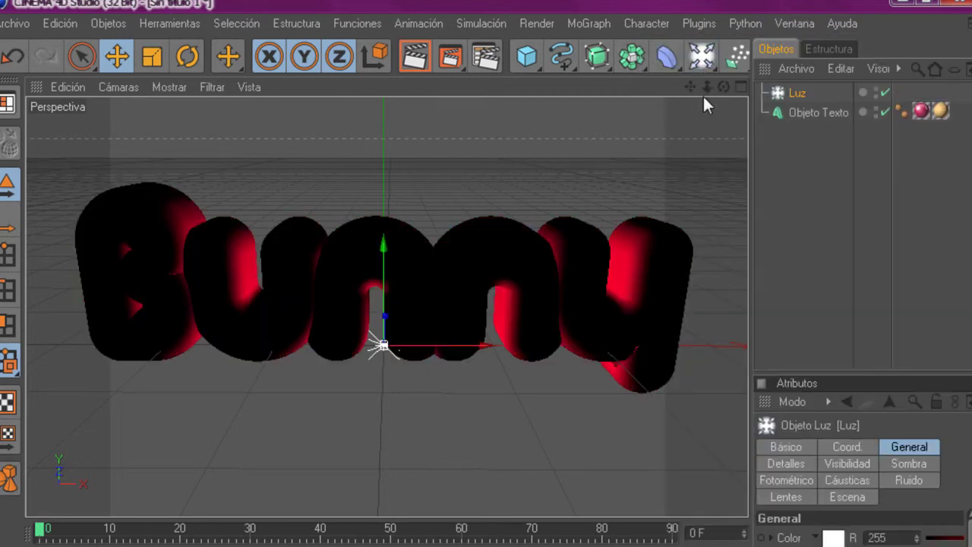
key("ctrl+z")
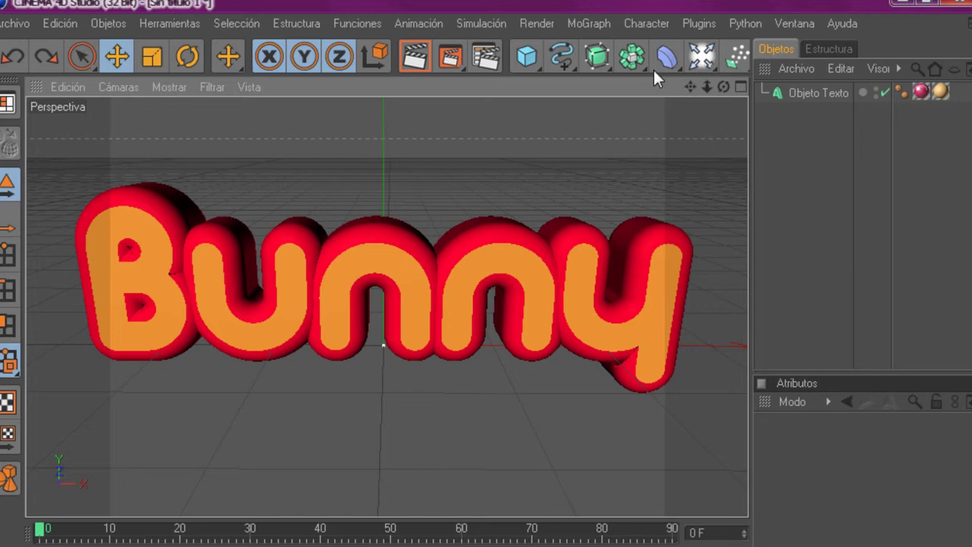
Step: Add a Cielo sky, apply Mat.2 to it, and add a Composición tag
left_click_drag(697, 61, 461, 238)
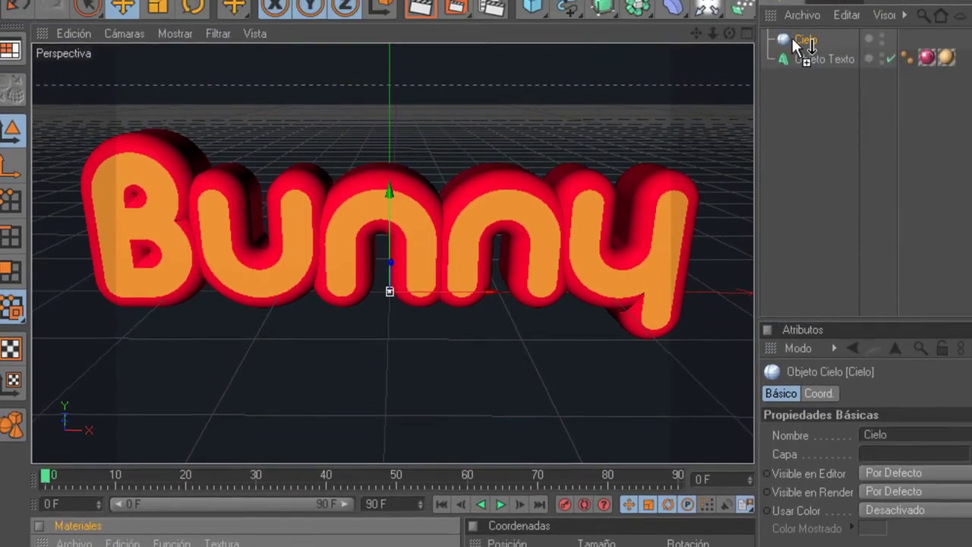
left_click_drag(780, 62, 793, 40)
right_click(803, 40)
mouse_move(591, 39)
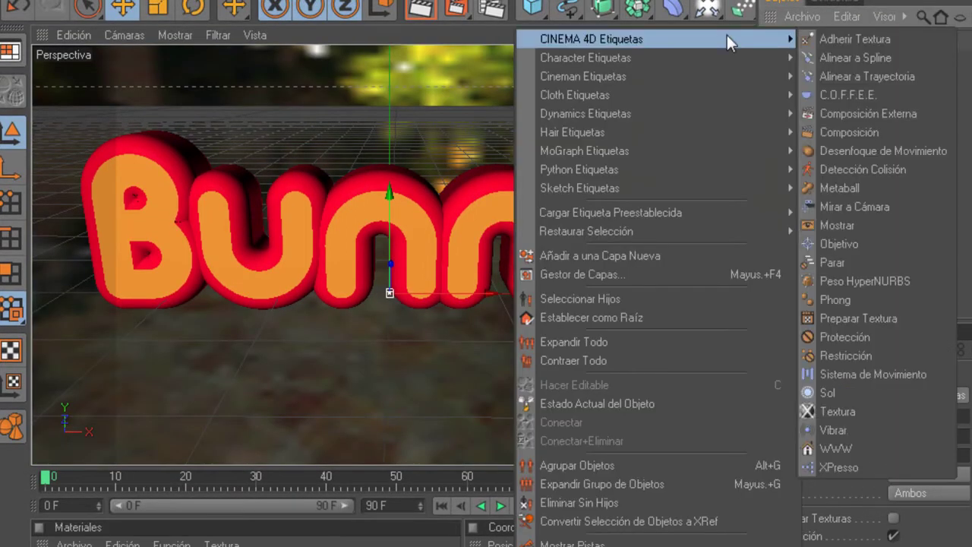
left_click(873, 132)
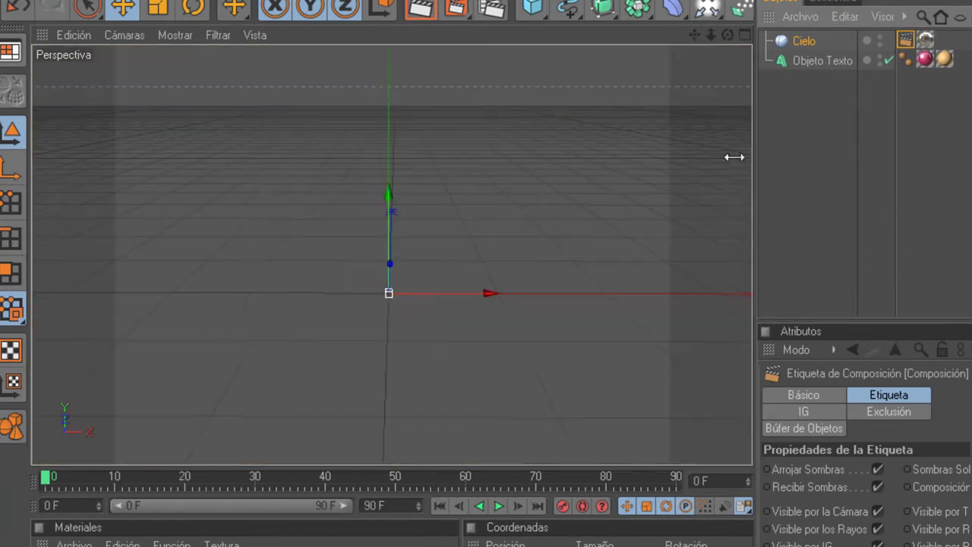
Step: Move the Composición tag first and uncheck Visible por la Cámara
left_click_drag(734, 156, 694, 154)
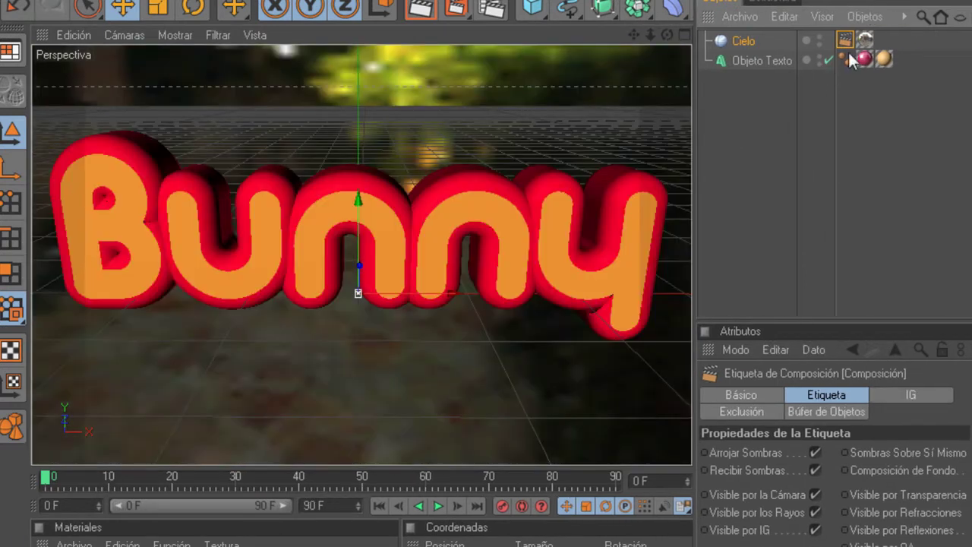
left_click(846, 39)
left_click(864, 39)
left_click(846, 39)
left_click_drag(864, 40, 845, 39)
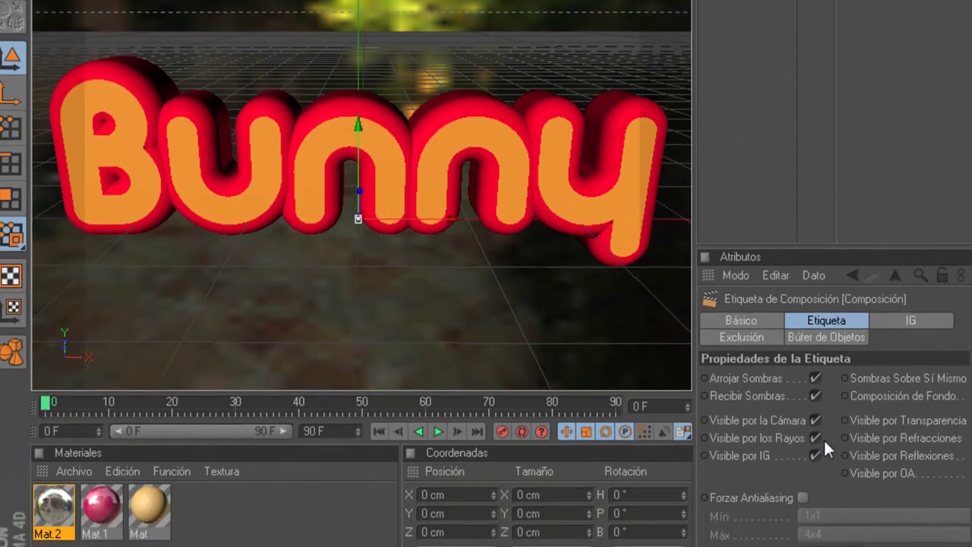
left_click(816, 418)
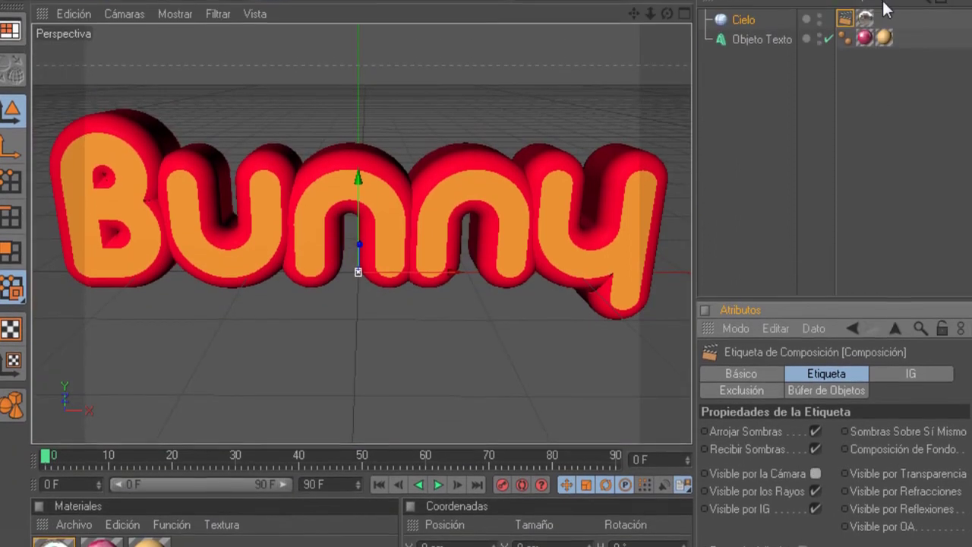
Step: Switch the sky's Mat.2 texture tag projection from Esférica to Plana and reframe the view
left_click(865, 26)
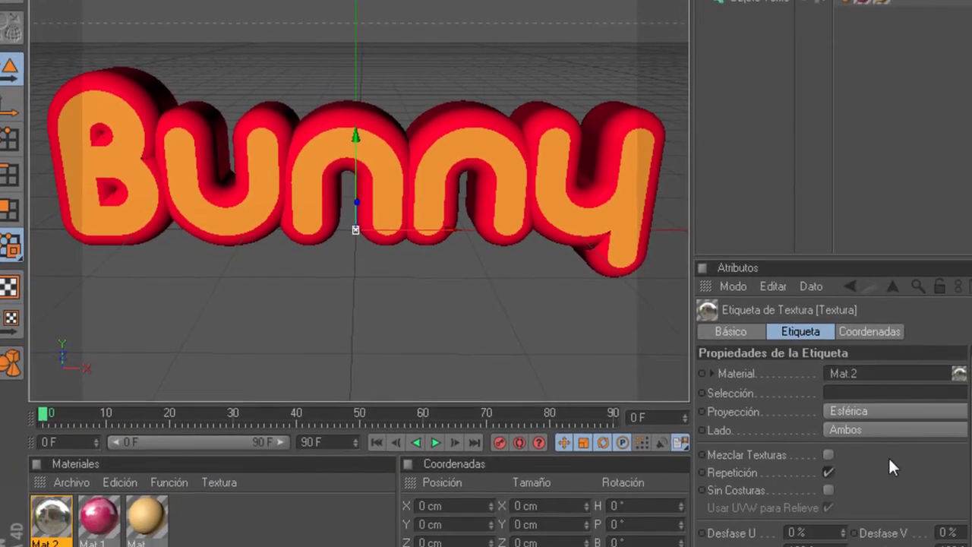
left_click(873, 402)
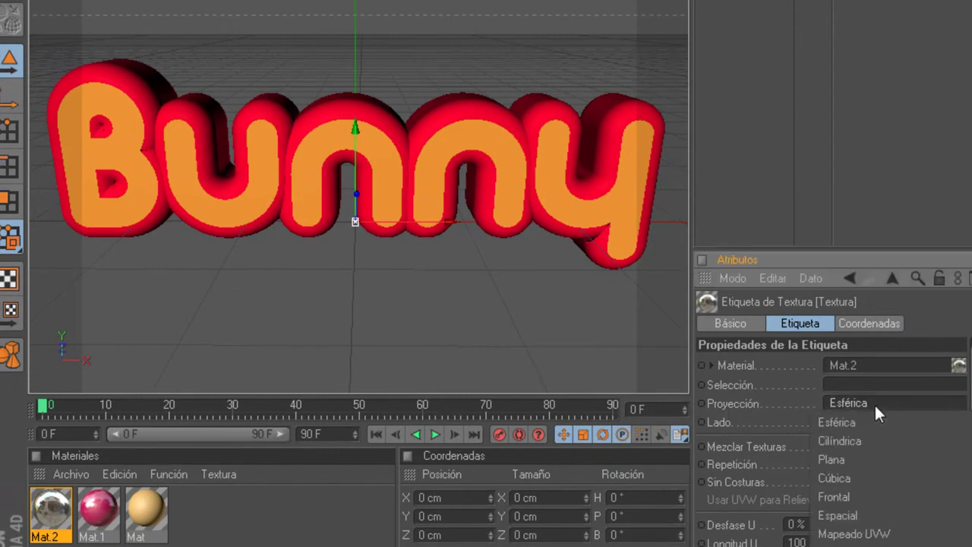
left_click(850, 460)
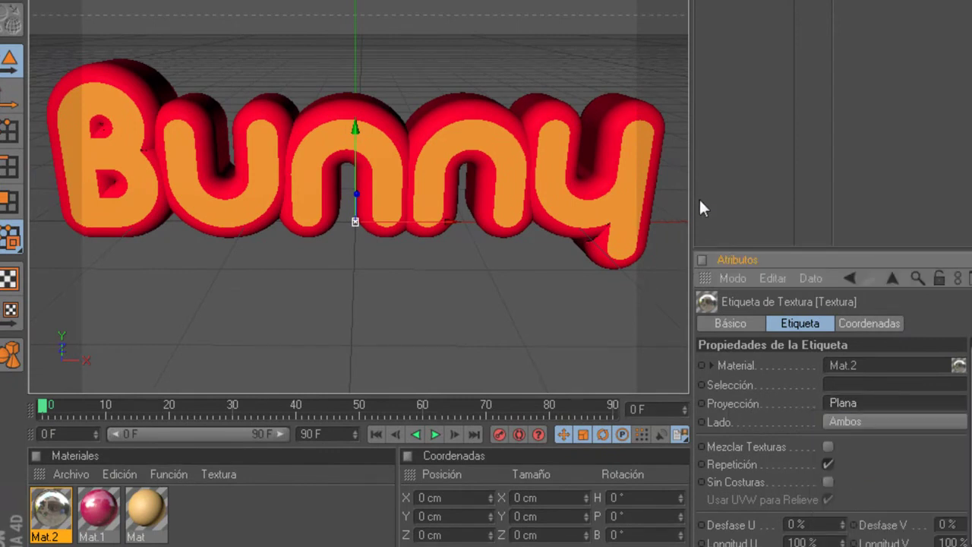
left_click_drag(690, 186, 761, 193)
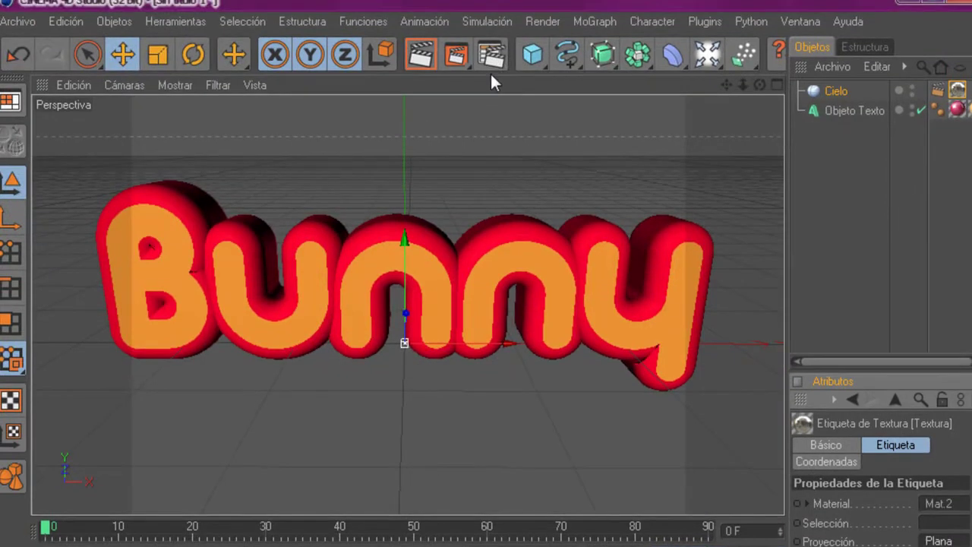
left_click_drag(751, 89, 544, 186)
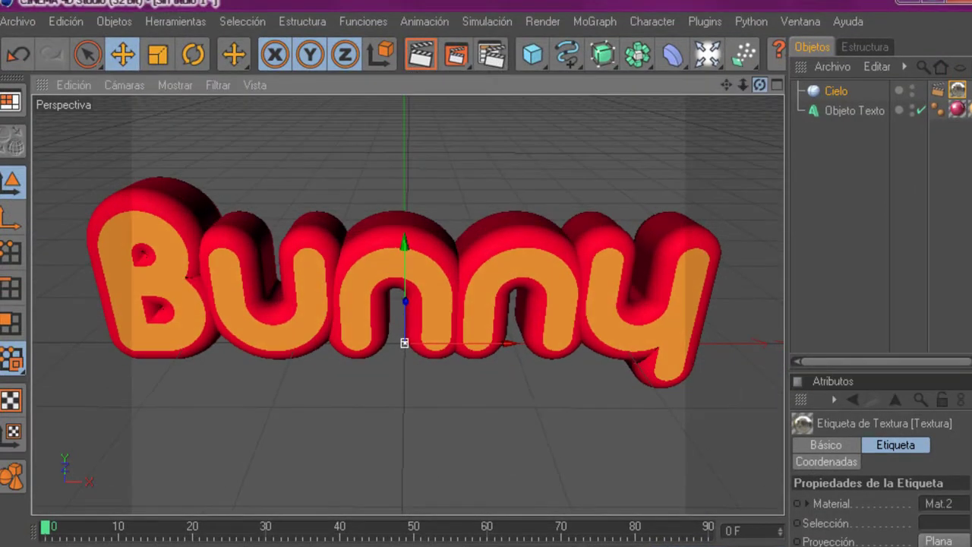
left_click(420, 56)
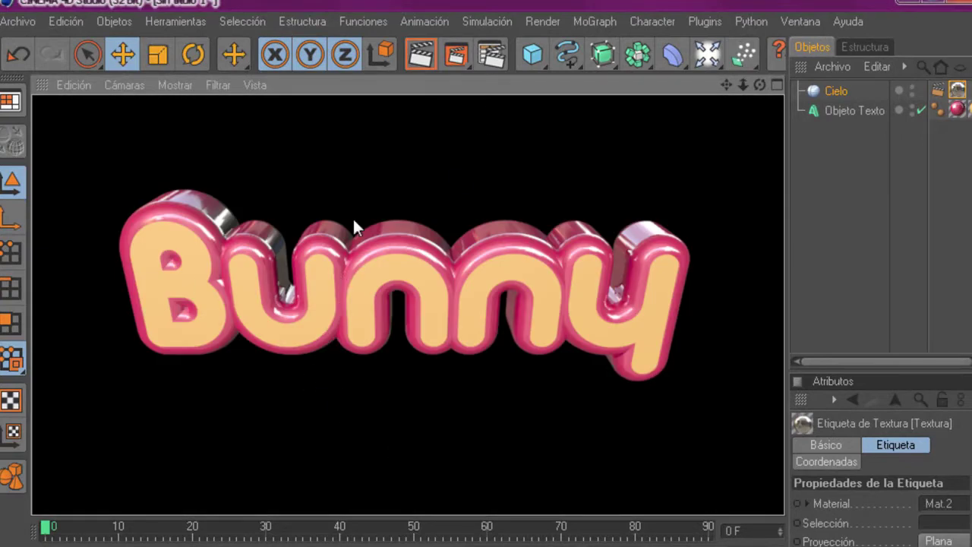
left_click(609, 151)
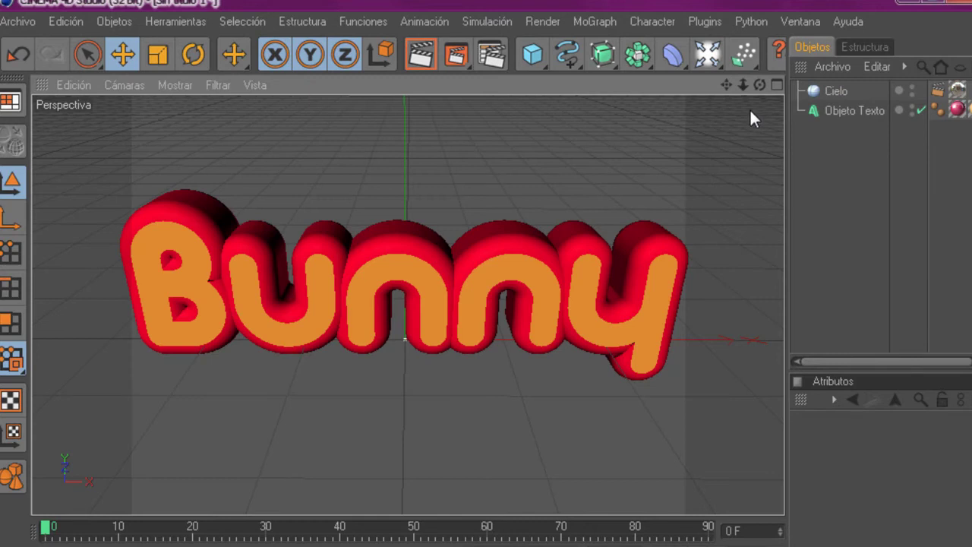
left_click_drag(760, 85, 678, 170)
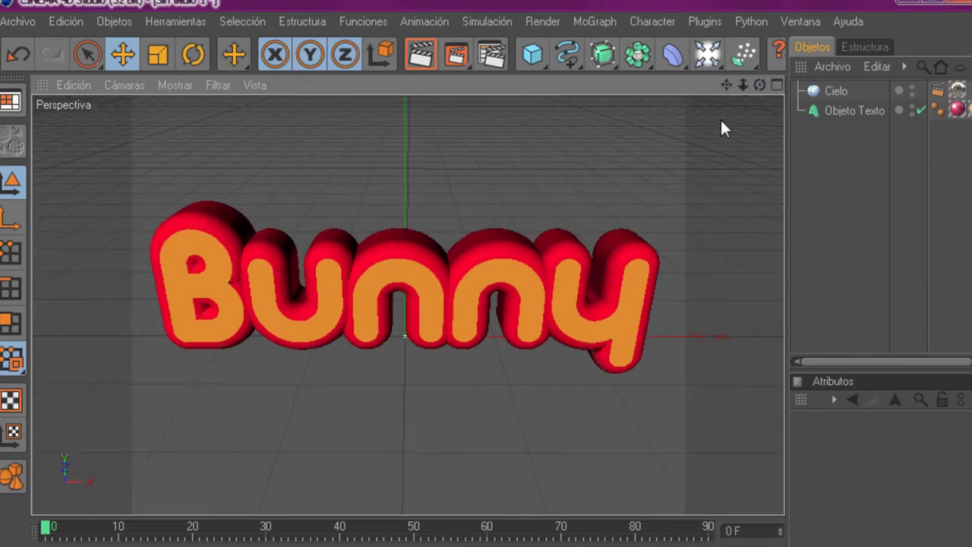
left_click_drag(757, 89, 693, 116)
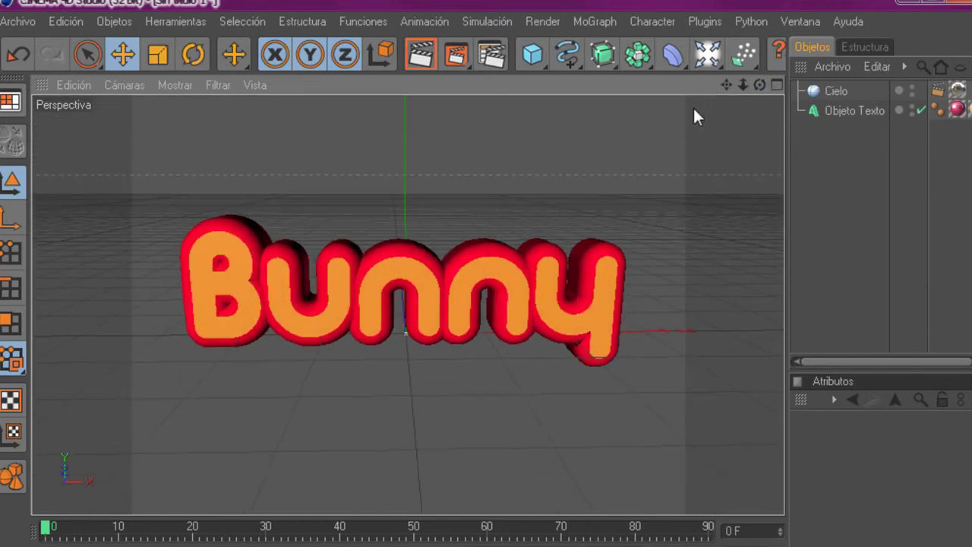
Step: Add a Luz light and move it sideways to the right of the text
left_click(707, 62)
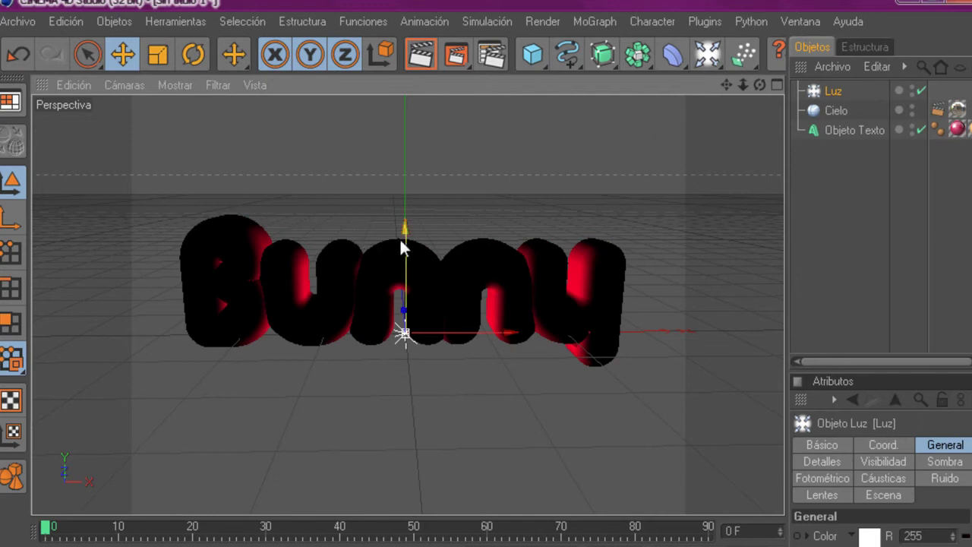
left_click_drag(759, 84, 589, 273)
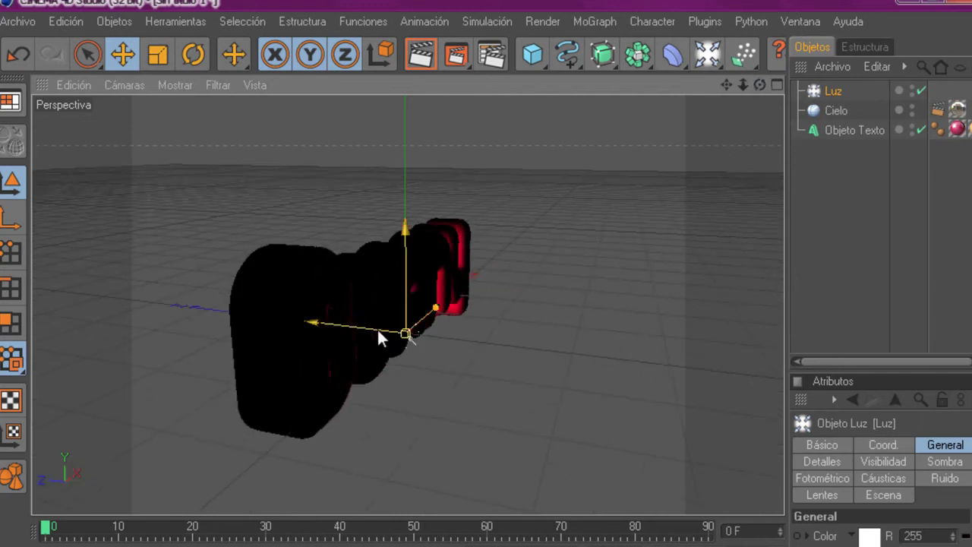
left_click_drag(377, 327, 527, 346)
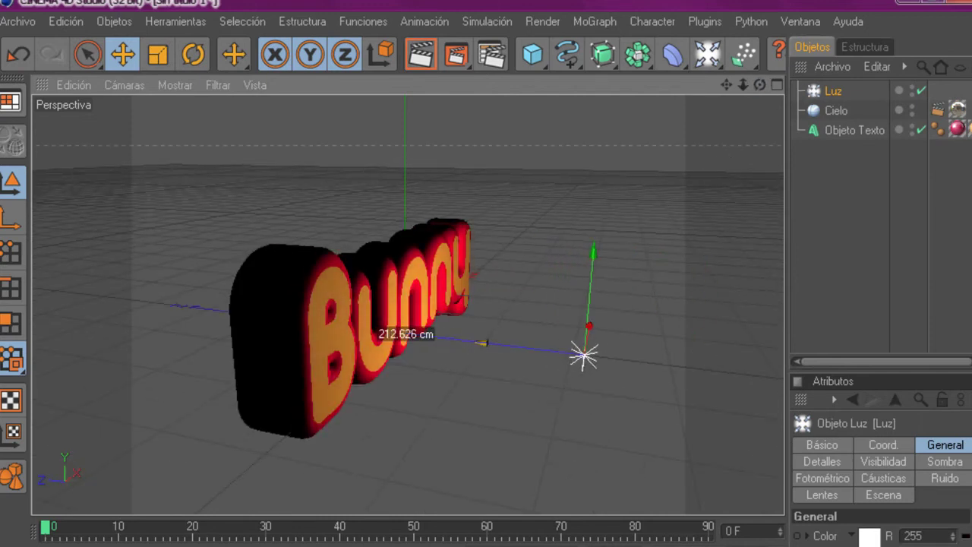
left_click_drag(452, 339, 509, 346)
Step: Raise the light above the Bunny text and reframe the view around it
left_click_drag(769, 80, 642, 239)
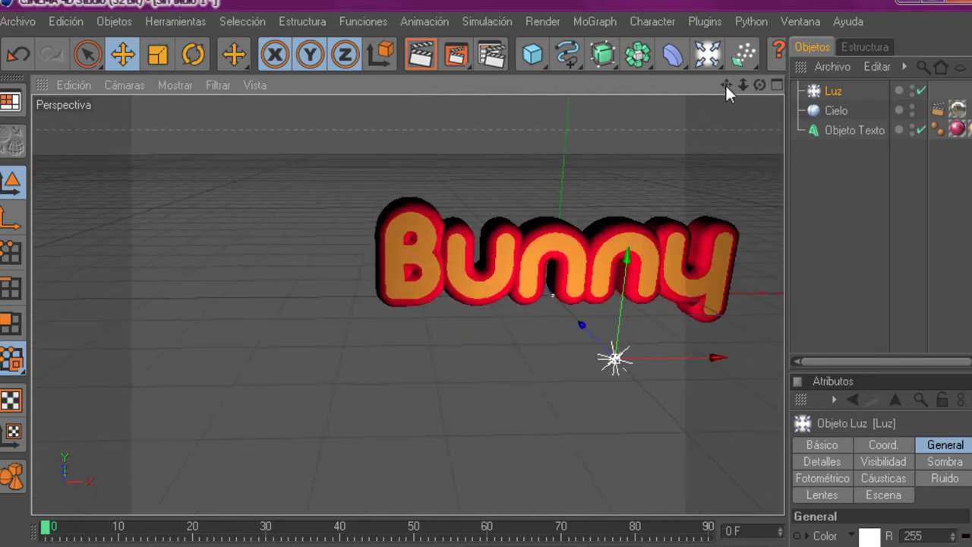
left_click_drag(726, 85, 497, 281)
left_click_drag(470, 378, 478, 139)
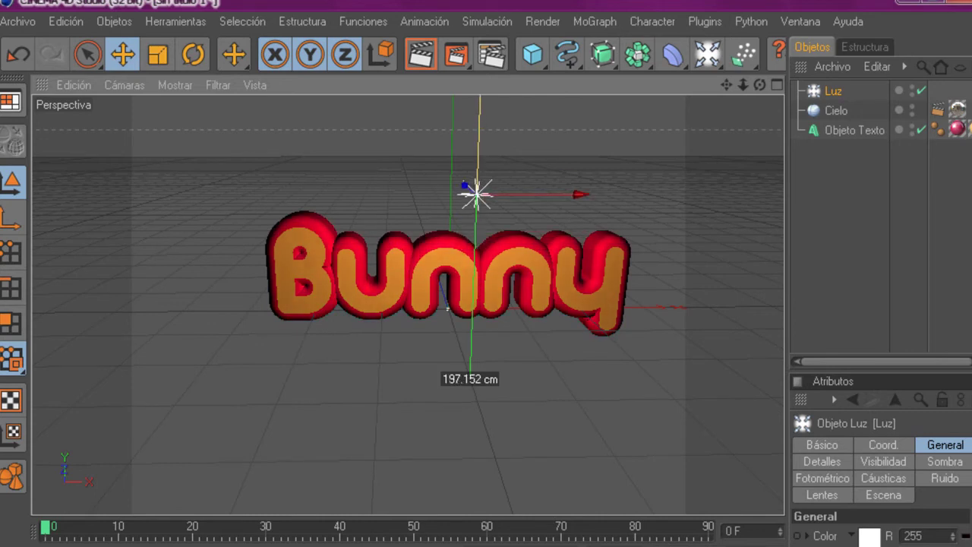
mouse_move(766, 84)
left_mouse_down()
mouse_move(730, 72)
mouse_move(571, 256)
left_mouse_up()
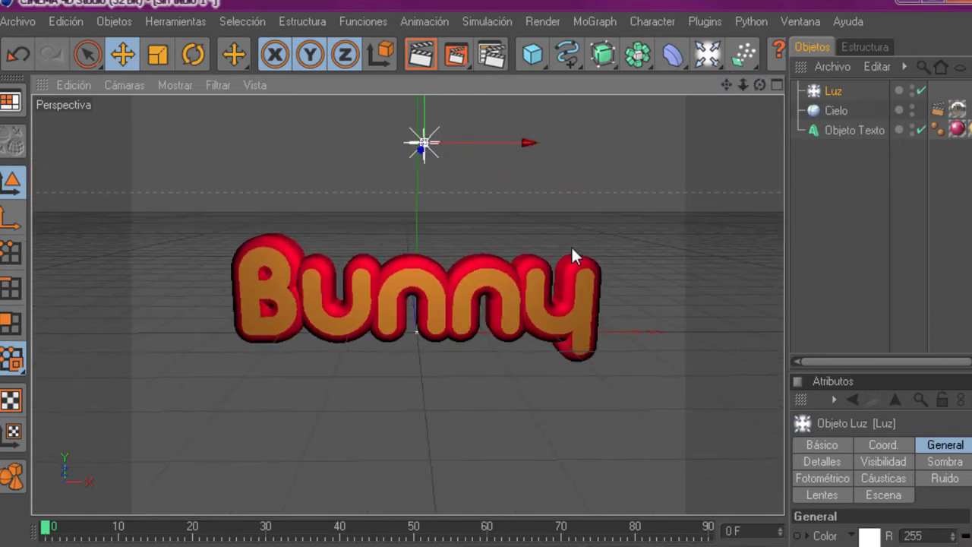
scroll(574, 256, "up", 3)
mouse_move(726, 84)
left_mouse_down()
mouse_move(774, 160)
mouse_move(711, 161)
left_mouse_up()
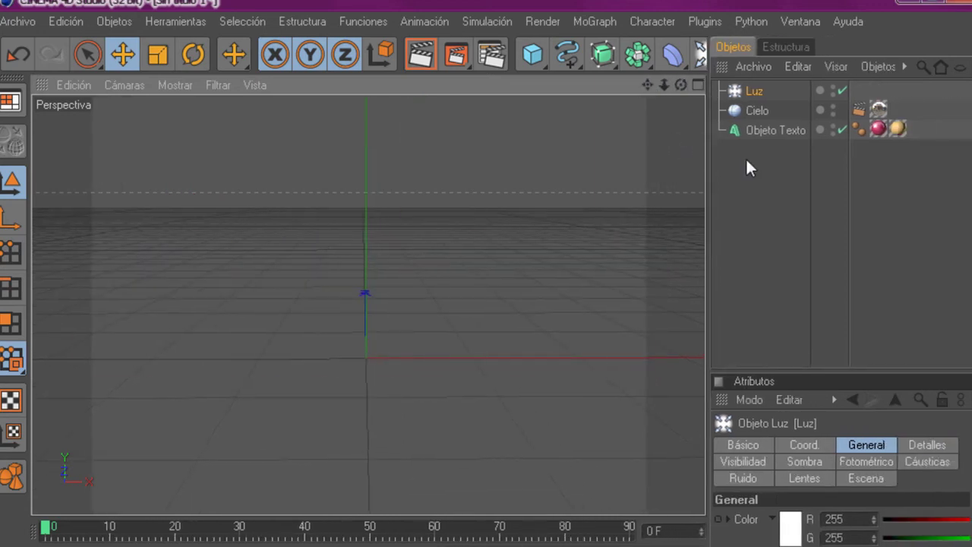
left_click(760, 131)
Step: Raise the Bunny text object's Espaciado Horizontal to 25 cm
left_click(830, 445)
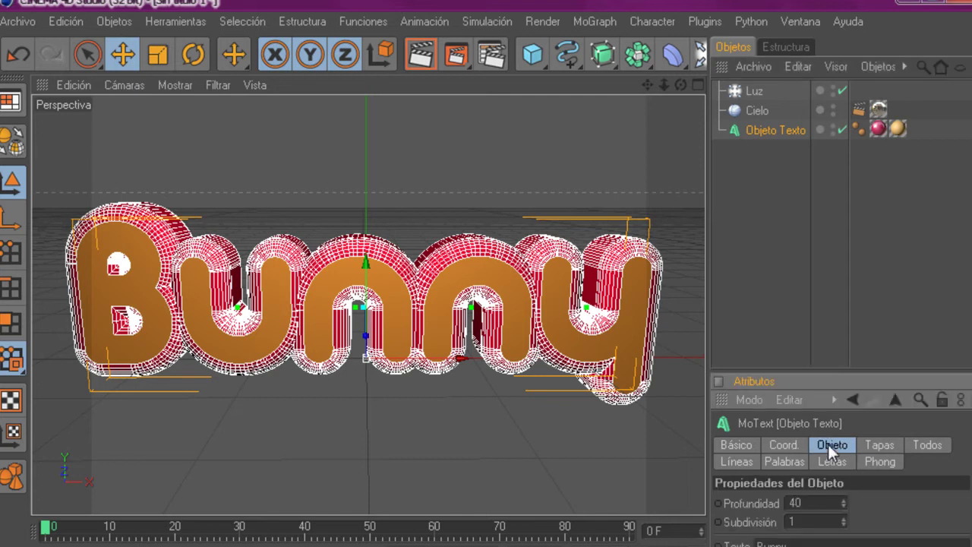
left_click_drag(869, 370, 869, 261)
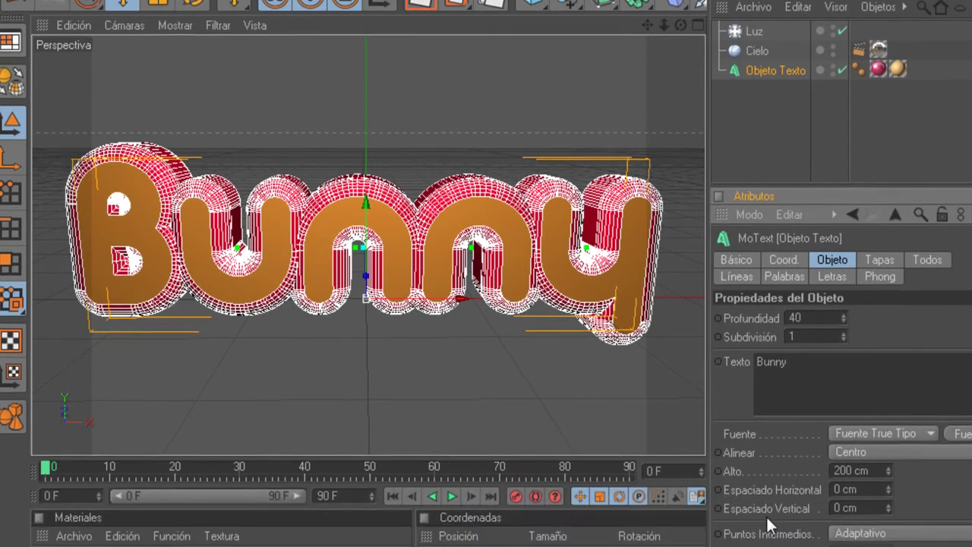
left_click(888, 426)
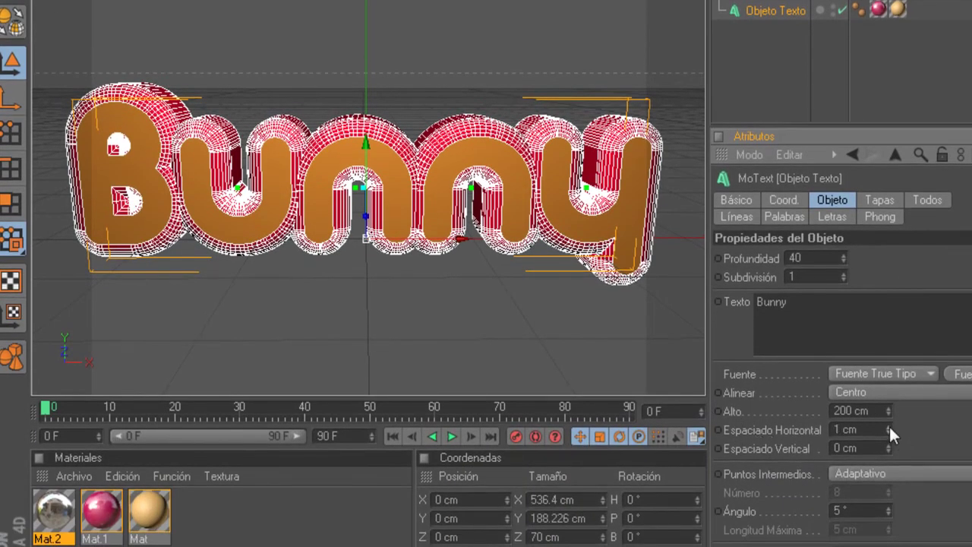
left_click(889, 426)
left_click(888, 426)
left_click(888, 425)
left_click(888, 425)
double_click(888, 426)
double_click(888, 426)
left_click(888, 426)
double_click(889, 426)
double_click(888, 426)
double_click(888, 426)
left_click(888, 426)
double_click(888, 426)
double_click(888, 426)
left_click(889, 426)
left_click(888, 426)
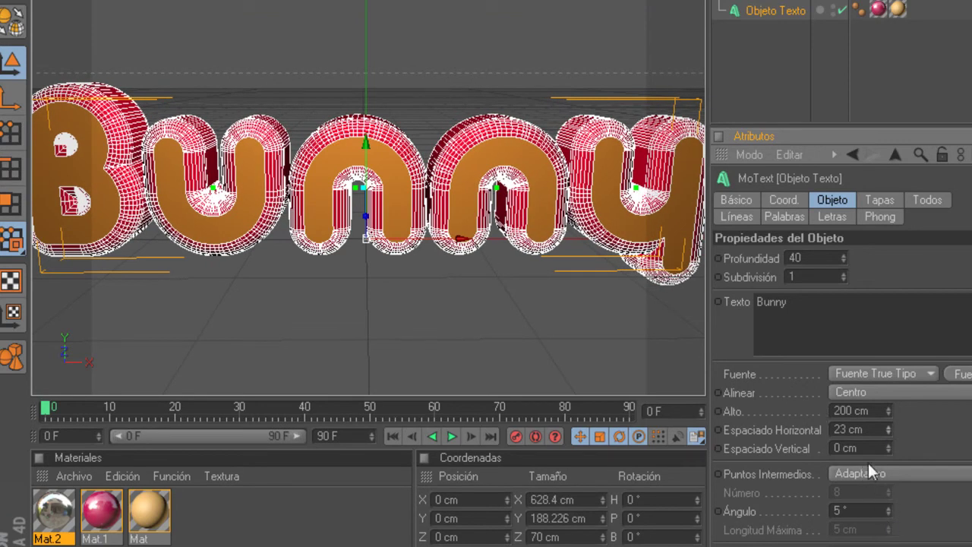
left_click(888, 426)
left_click(888, 427)
Step: Tilt the view and preview a glossy viewport render of the text with Ctrl+R
scroll(695, 86, "down", 2)
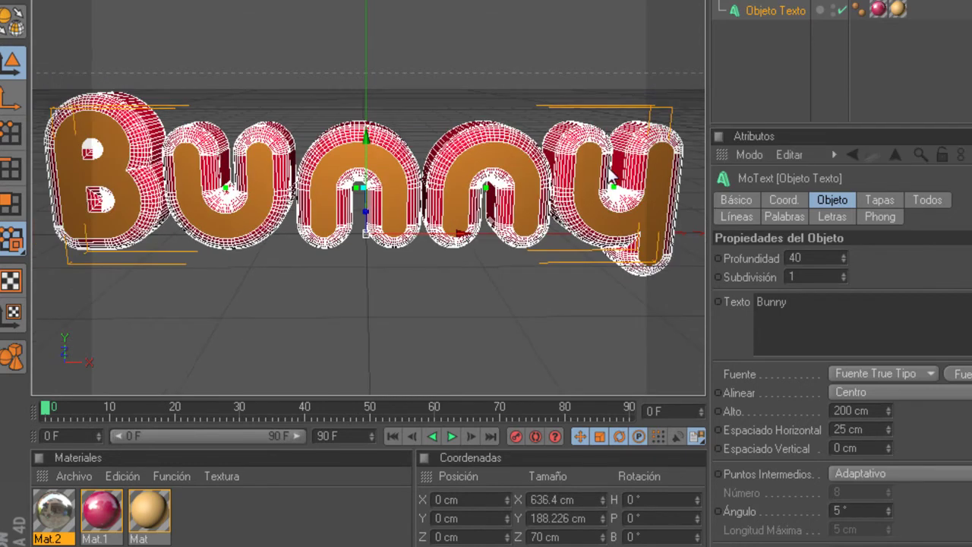
scroll(695, 86, "down", 1)
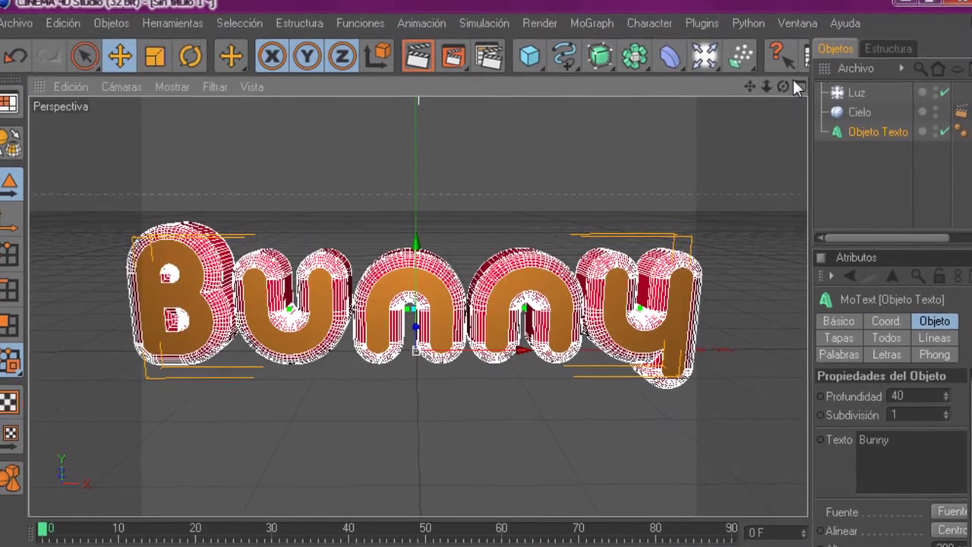
left_click_drag(783, 86, 562, 126)
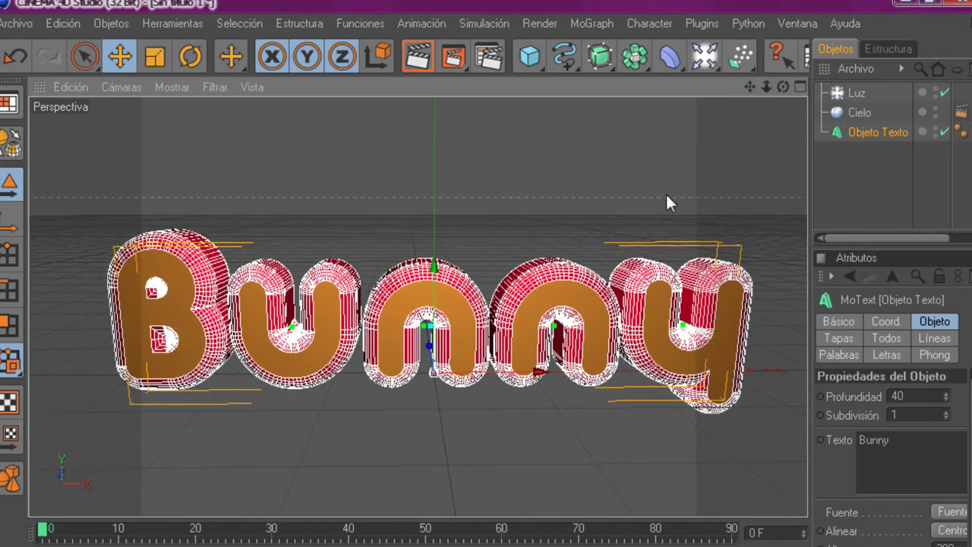
scroll(556, 138, "down", 2)
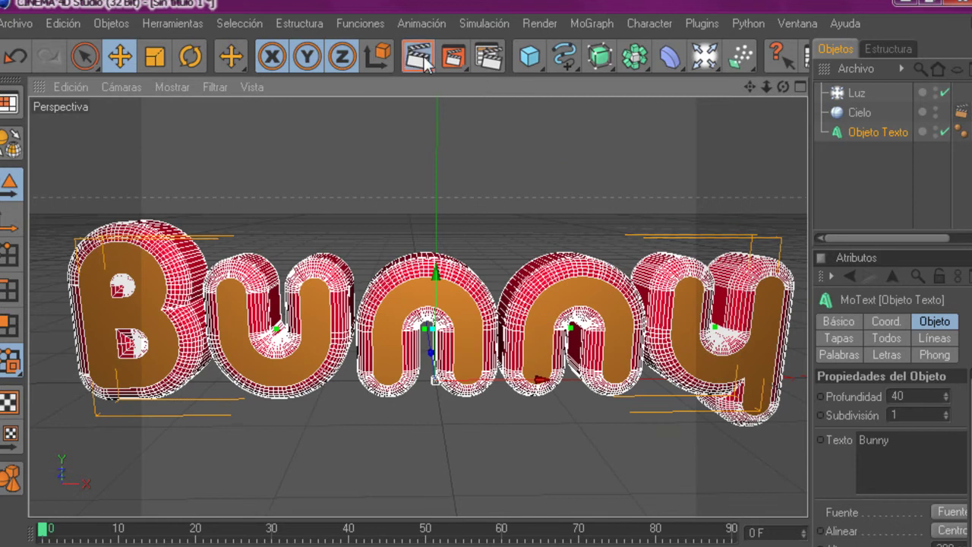
key("ctrl+r")
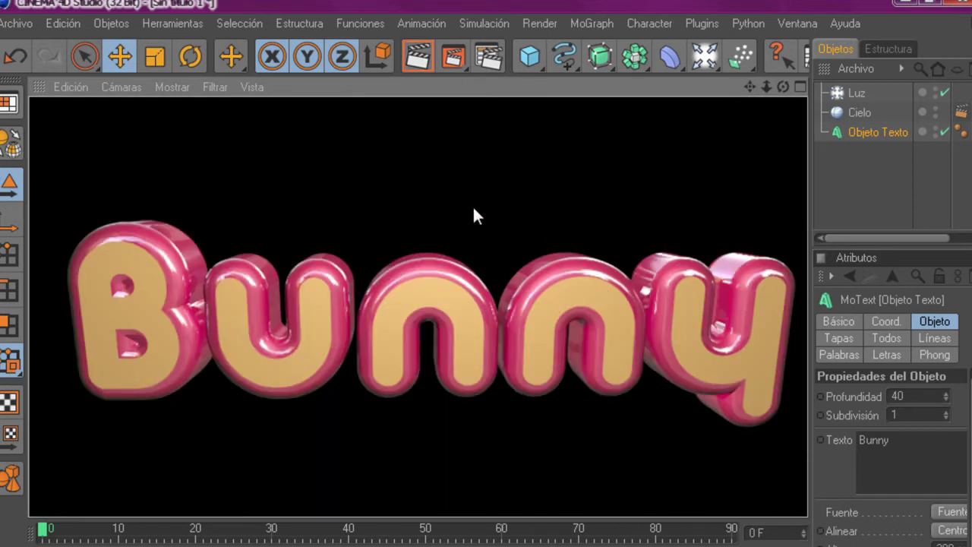
Step: In Render Settings, save renders as PNG with Canal Alfa enabled
left_click(490, 61)
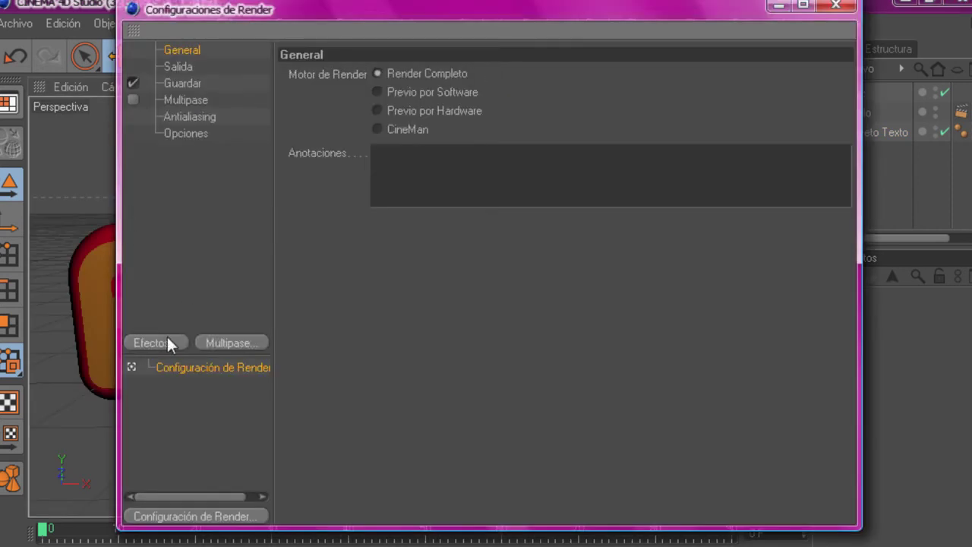
left_click(180, 82)
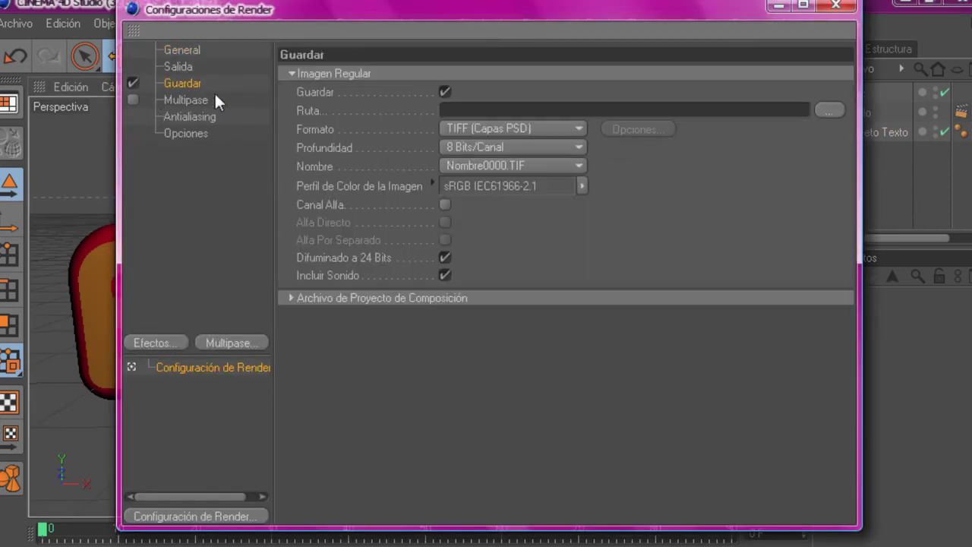
left_click(445, 205)
left_click(495, 128)
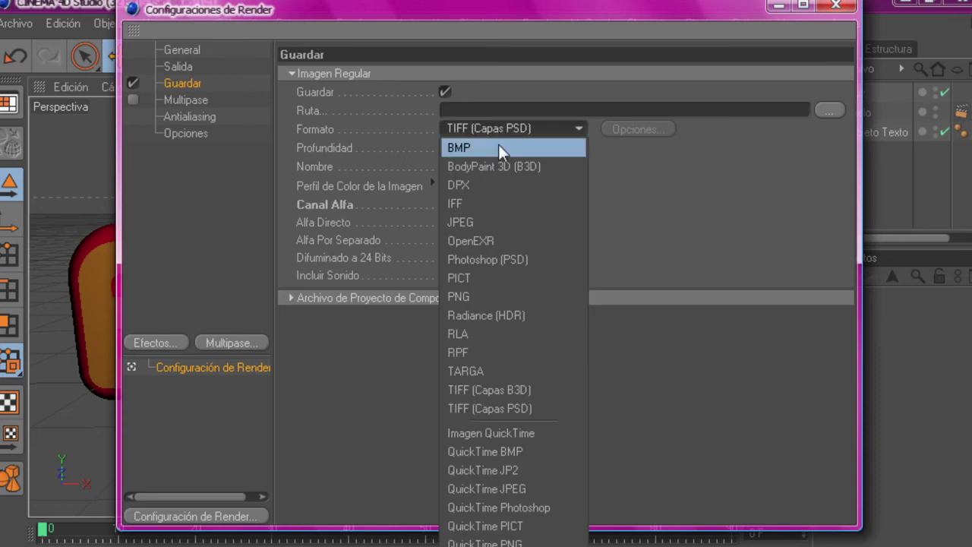
left_click(503, 295)
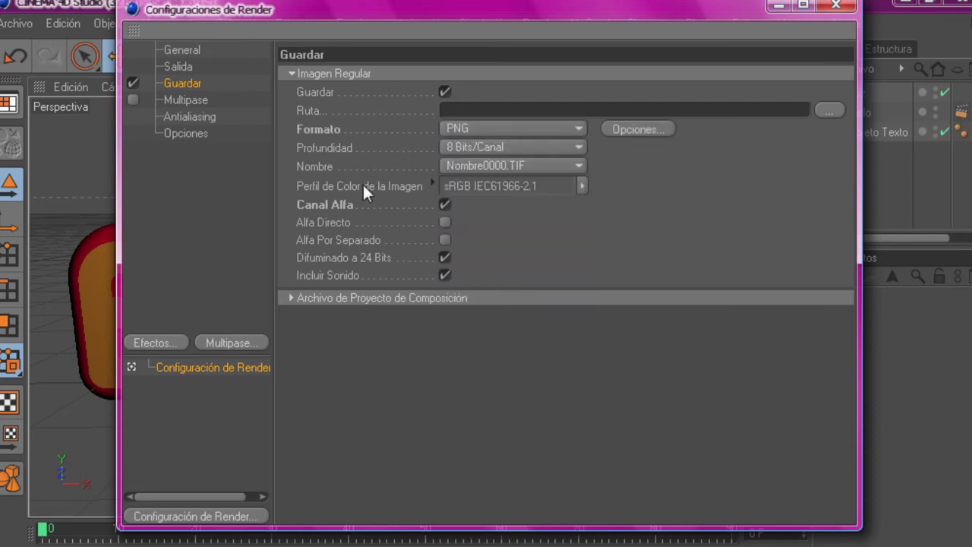
Step: Set the output size to the HDV/HDTV 720 25 preset (1280x720)
left_click(180, 67)
left_click(296, 74)
mouse_move(334, 131)
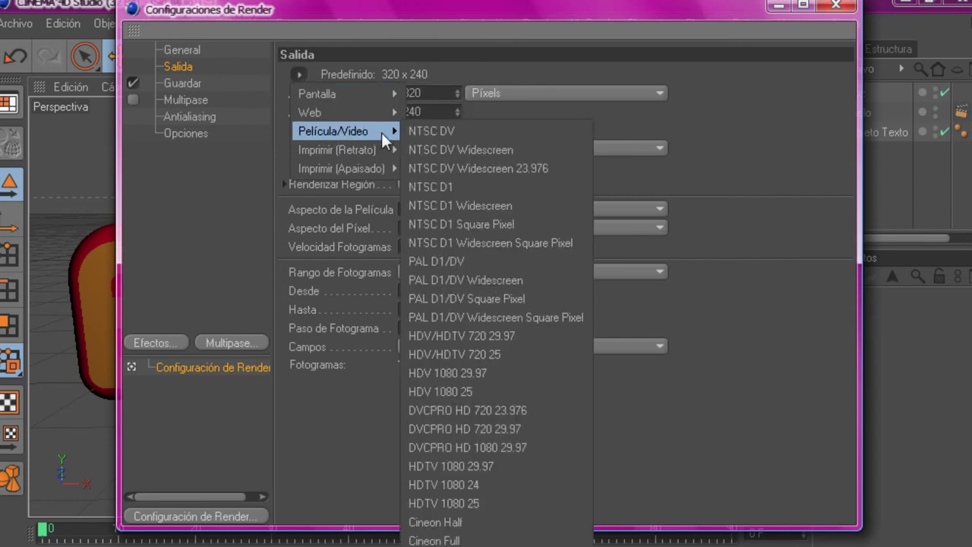
left_click(456, 353)
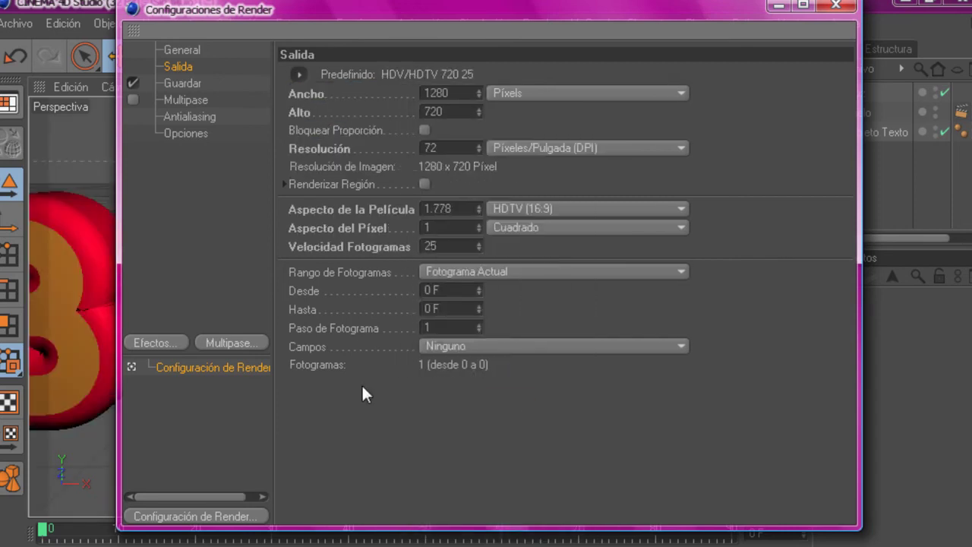
left_click(182, 83)
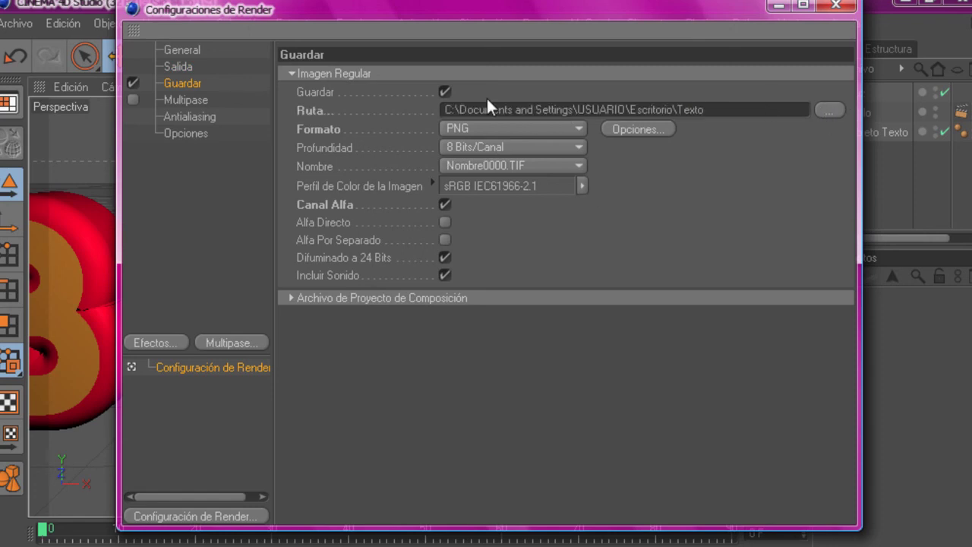
left_click(836, 6)
scroll(580, 225, "down", 2)
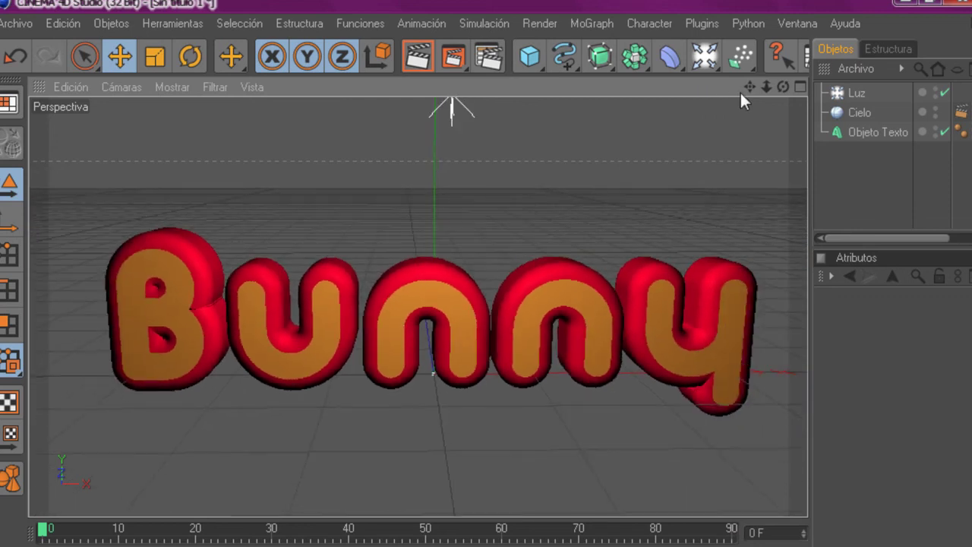
mouse_move(782, 86)
left_mouse_down()
mouse_move(750, 92)
mouse_move(747, 80)
left_mouse_up()
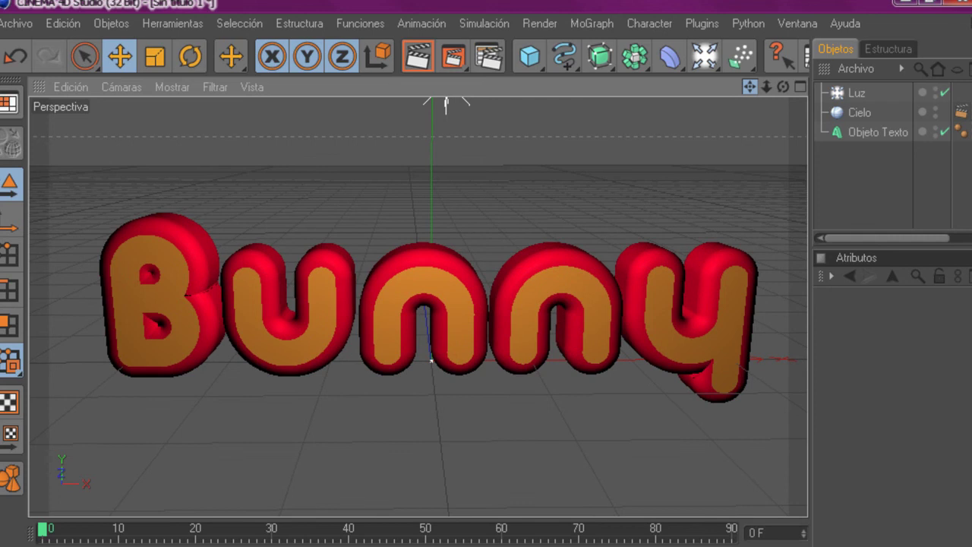
left_click(415, 64)
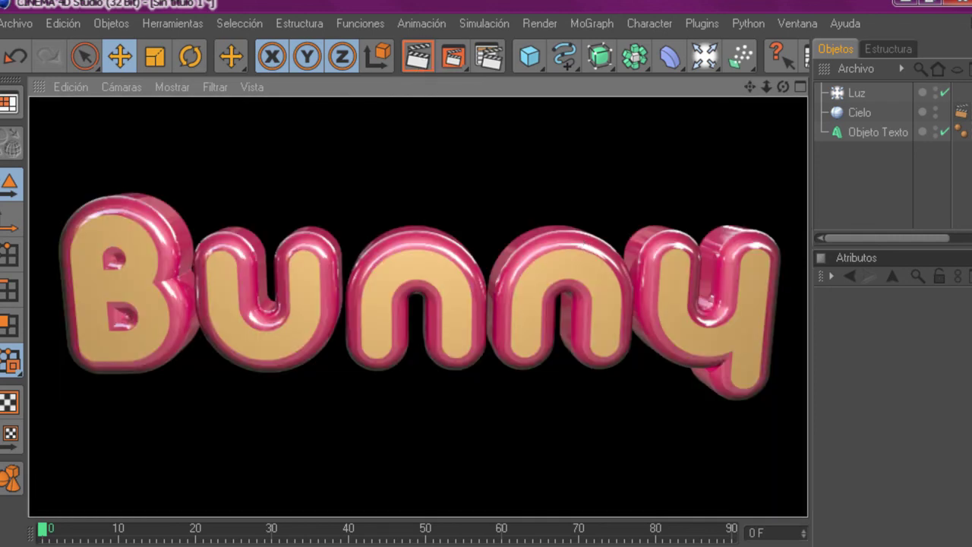
left_click(490, 218)
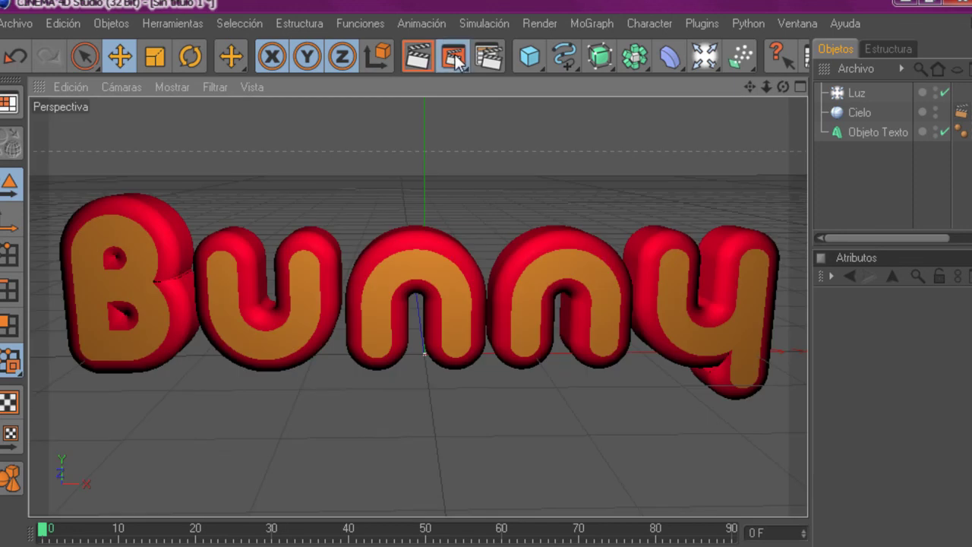
left_click(454, 58)
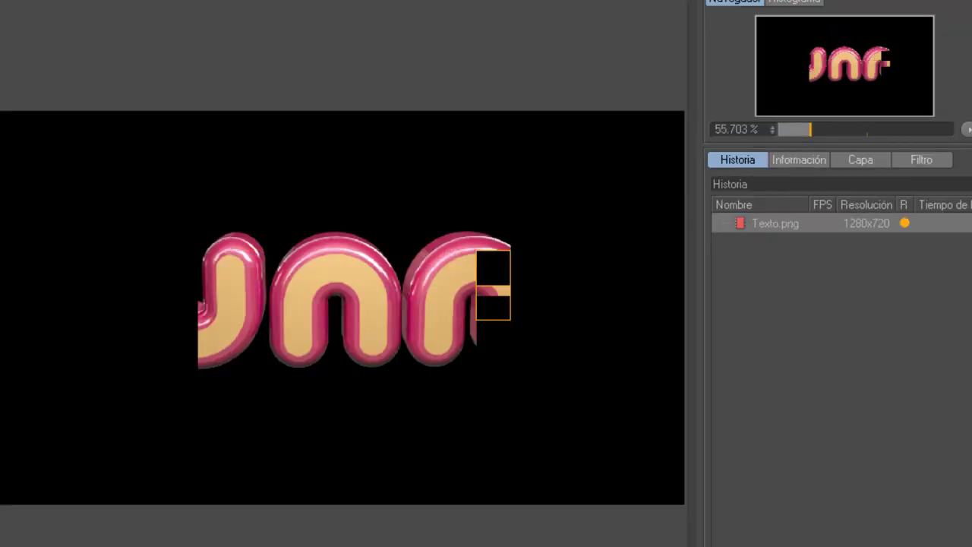